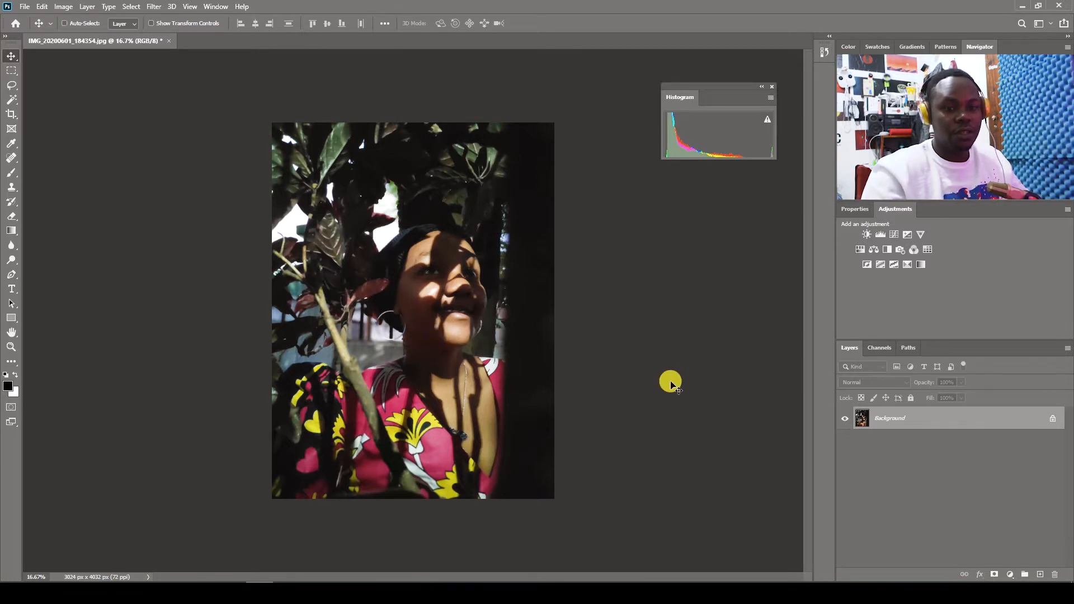
# Step: Add an empty layer above the photo and convert the Background layer to black and white with the Darker preset
pyautogui.click(1039, 576)
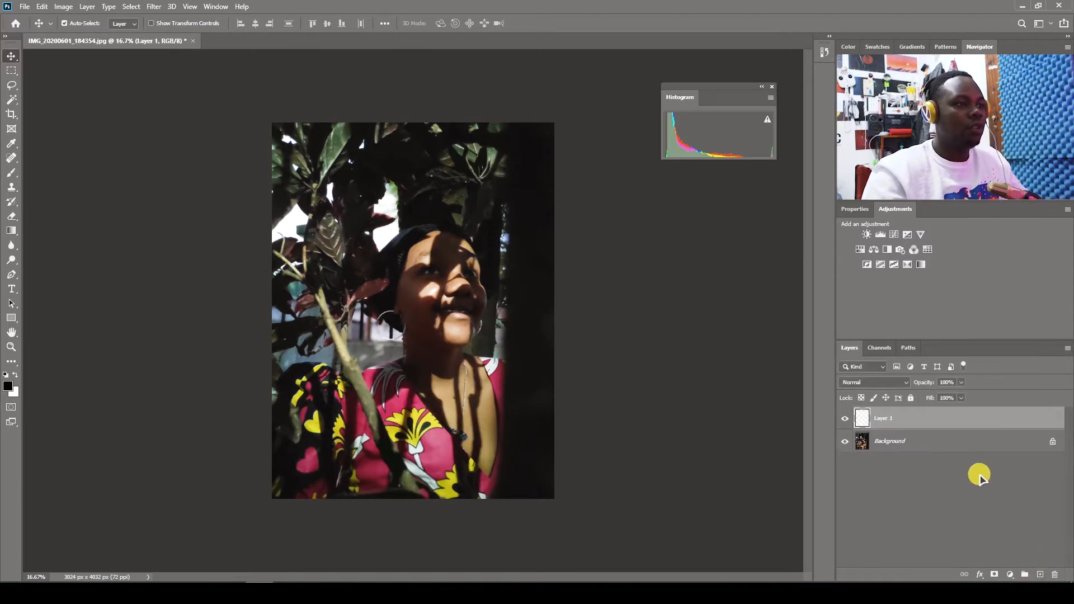
pyautogui.click(888, 452)
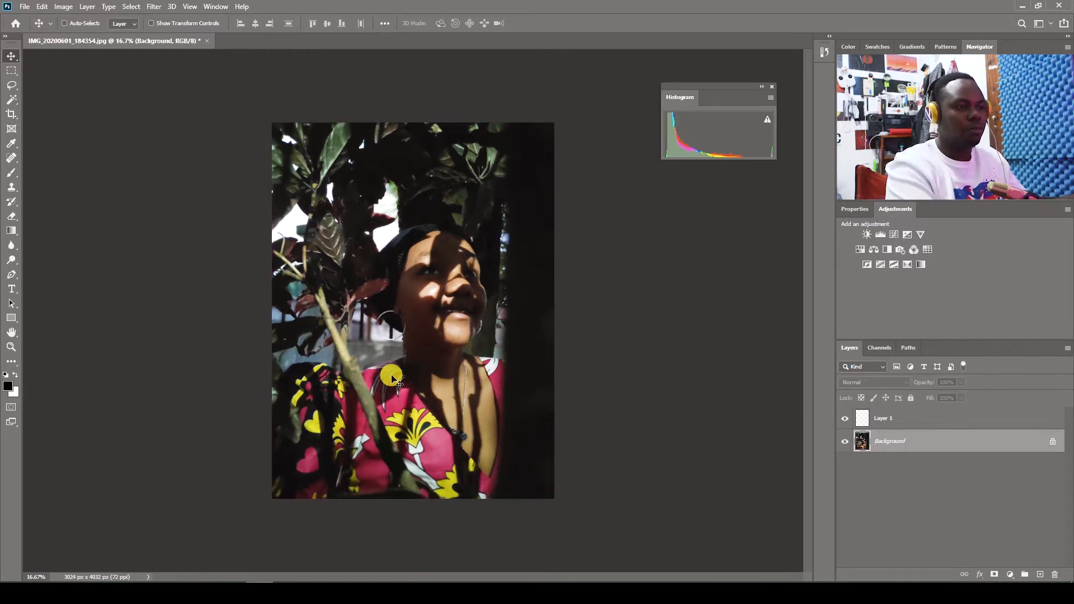
pyautogui.hotkey('ctrl', 'alt', 'shift', 'b')
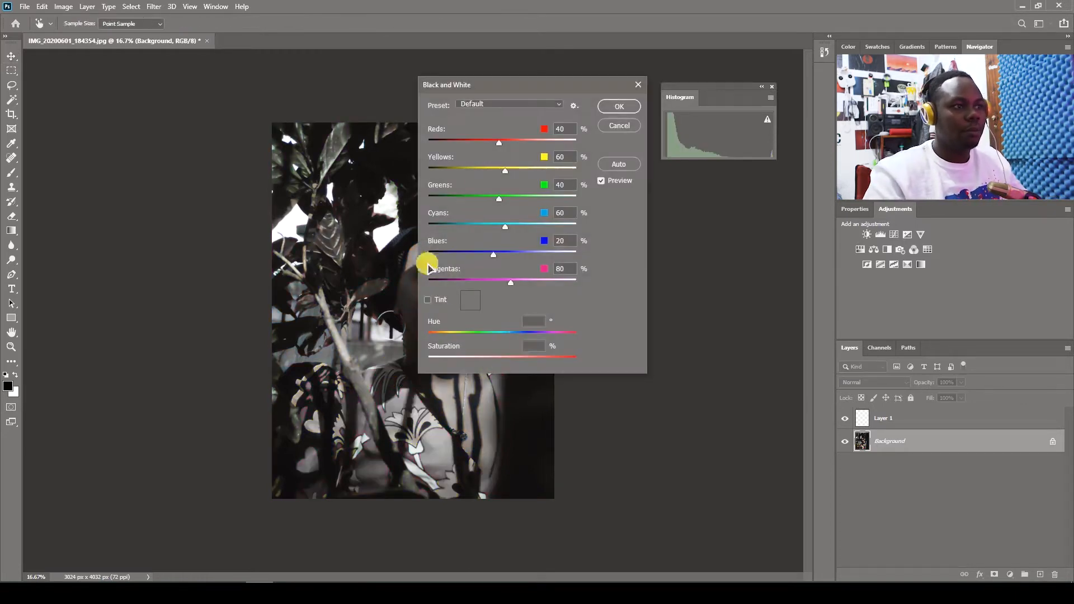
pyautogui.moveTo(575, 84); pyautogui.dragTo(257, 156)
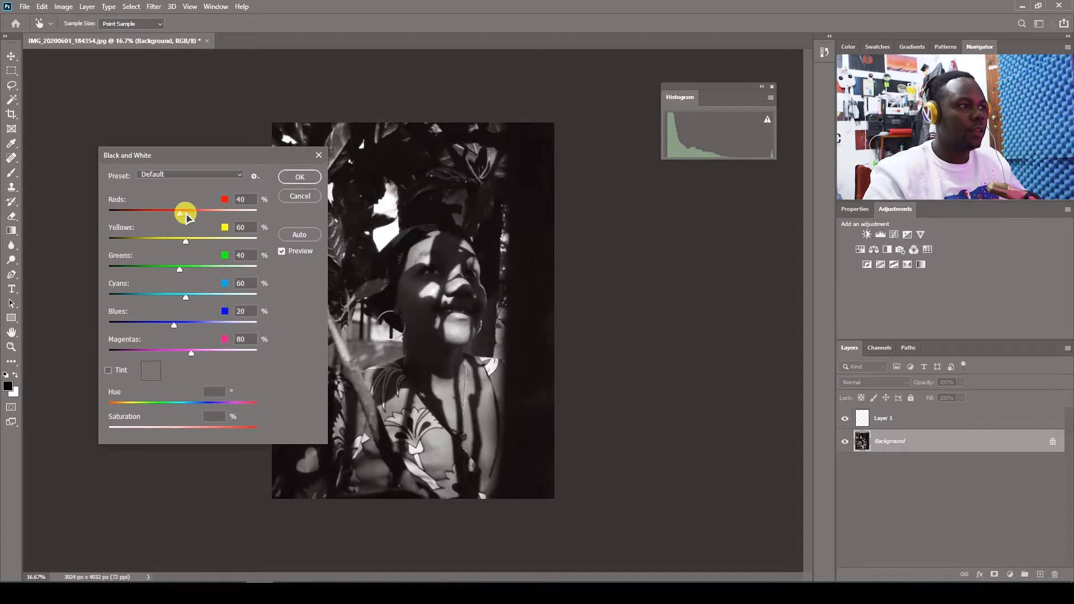
pyautogui.click(197, 175)
pyautogui.click(177, 216)
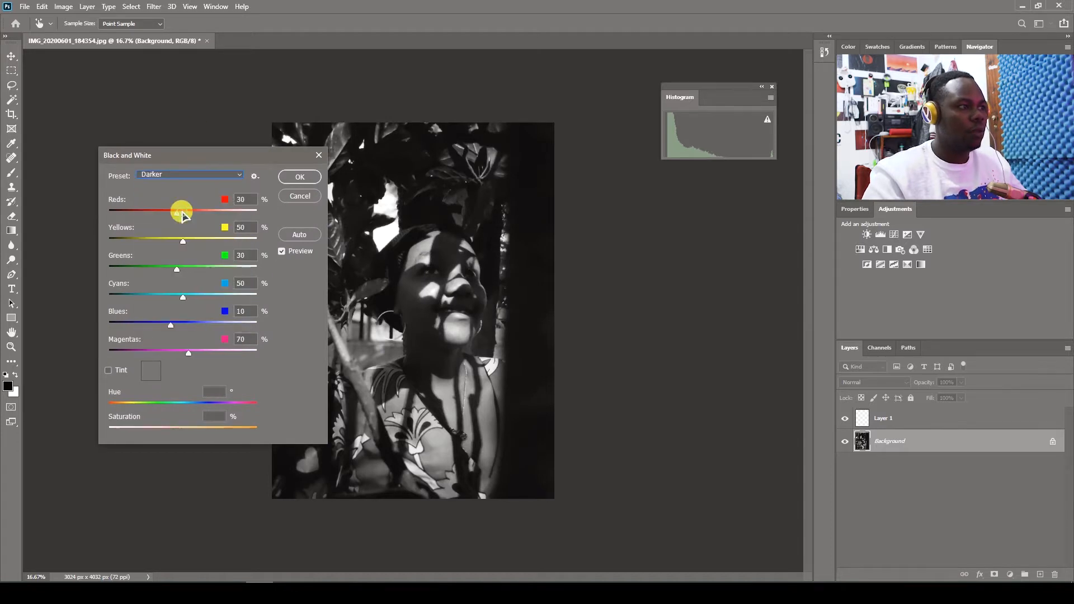
pyautogui.click(167, 175)
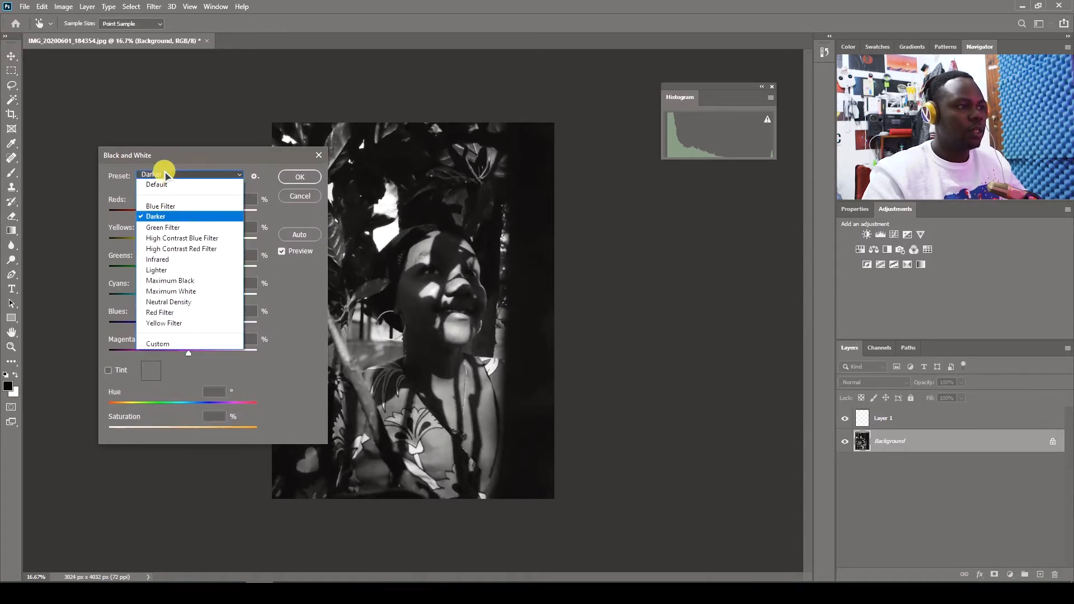
pyautogui.click(166, 176)
pyautogui.click(297, 176)
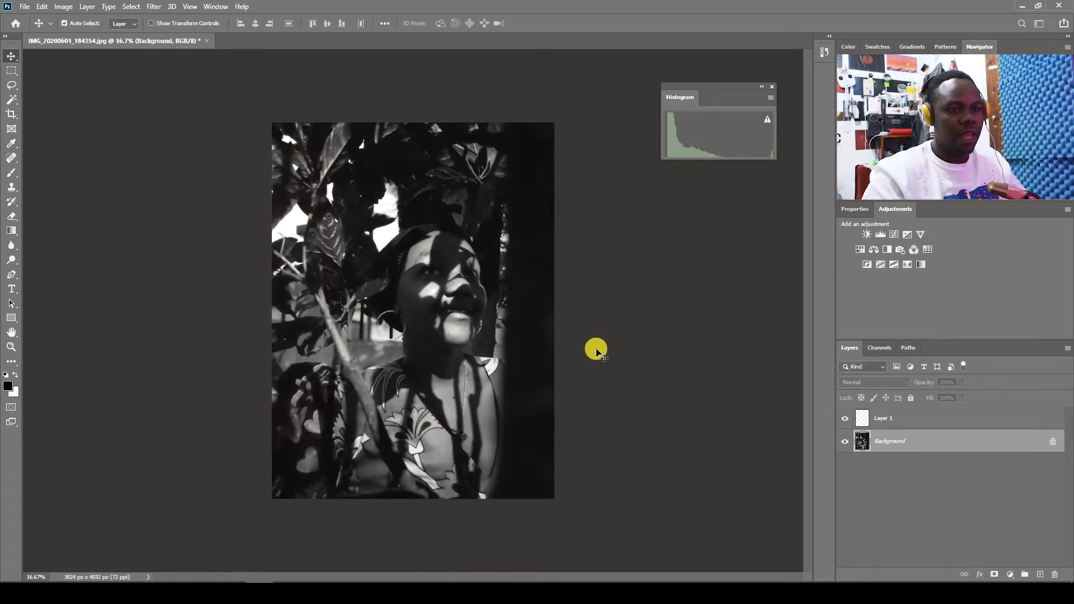
# Step: Make Layer 1 active and sample a mid-grey from the background beside the woman's neck as the foreground colour
pyautogui.click(889, 419)
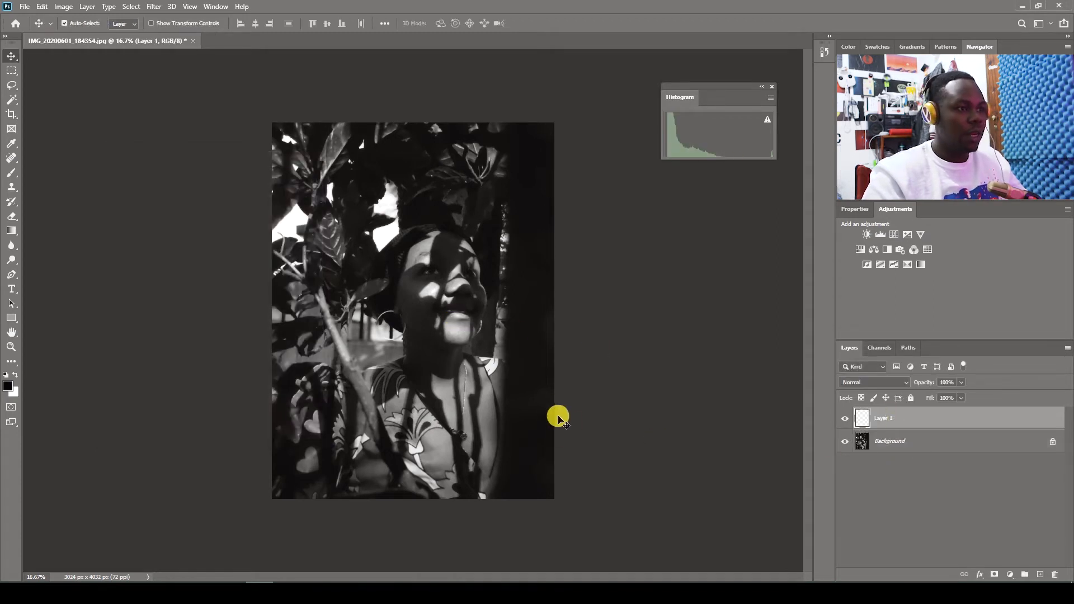
pyautogui.press('z')
pyautogui.moveTo(412, 324); pyautogui.dragTo(461, 304)
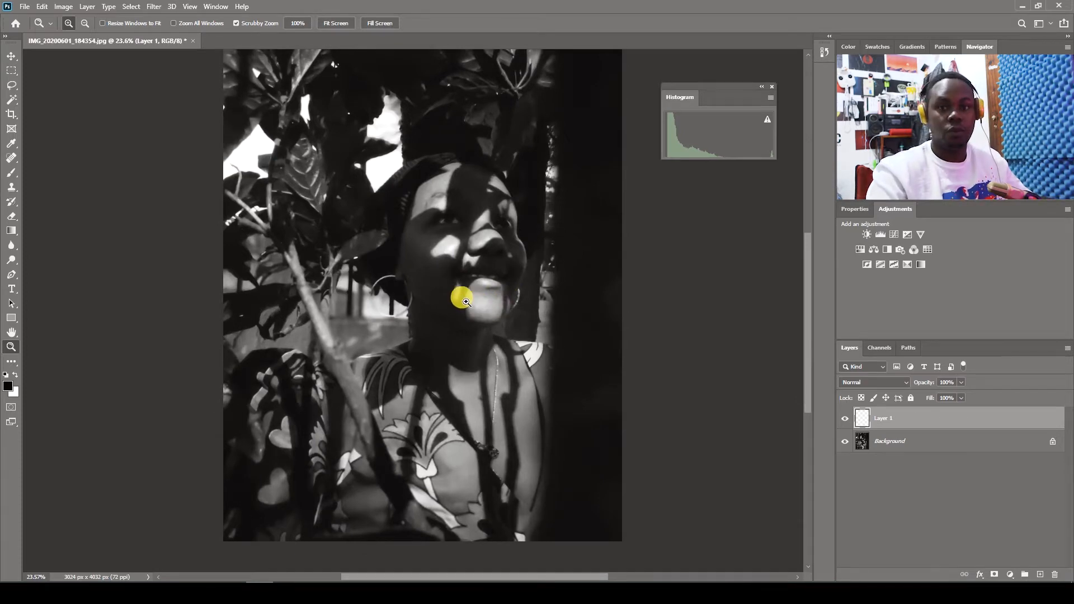
pyautogui.press('i')
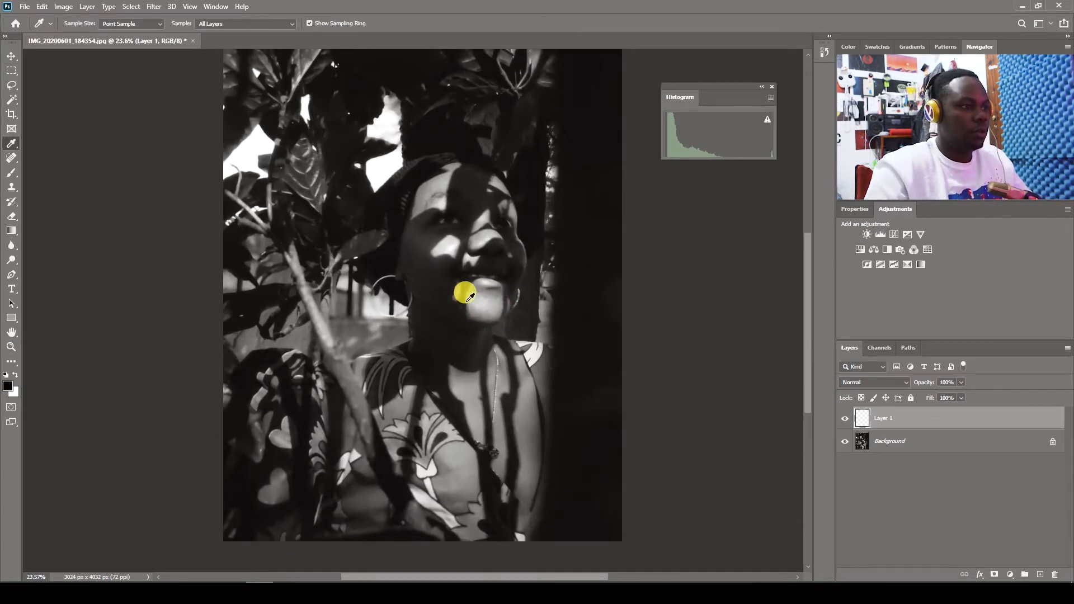
pyautogui.click(368, 304)
pyautogui.click(371, 322)
pyautogui.click(405, 303)
pyautogui.click(394, 331)
# Step: Paint the sampled grey over the bright background gaps around the woman and among the leaves, using a soft brush reduced to 250 px
pyautogui.press('b')
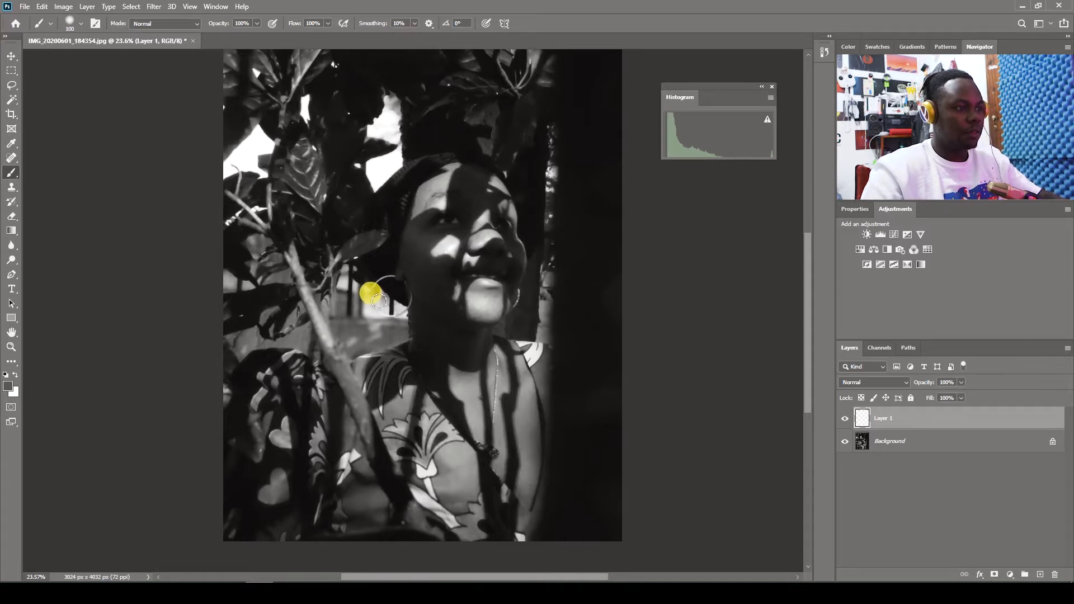
pyautogui.press(']')
pyautogui.press(']')
pyautogui.press(']')
pyautogui.press(']')
pyautogui.press(']')
pyautogui.press(']')
pyautogui.press(']')
pyautogui.press(']')
pyautogui.press(']')
pyautogui.press(']')
pyautogui.press(']')
pyautogui.press('[')
pyautogui.press('[')
pyautogui.press('[')
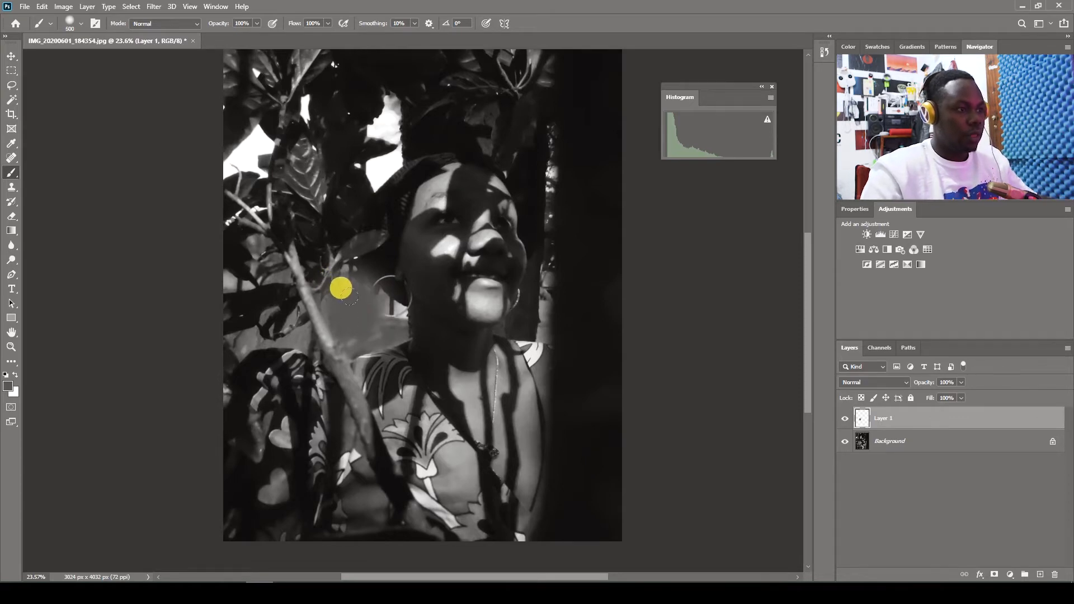
pyautogui.press('[')
pyautogui.moveTo(384, 299)
pyautogui.mouseDown()
pyautogui.moveTo(338, 267)
pyautogui.moveTo(331, 292)
pyautogui.moveTo(359, 344)
pyautogui.moveTo(391, 341)
pyautogui.mouseUp()
pyautogui.moveTo(491, 323)
pyautogui.mouseDown()
pyautogui.moveTo(519, 312)
pyautogui.moveTo(528, 330)
pyautogui.moveTo(498, 329)
pyautogui.moveTo(546, 335)
pyautogui.moveTo(543, 274)
pyautogui.moveTo(536, 315)
pyautogui.moveTo(530, 276)
pyautogui.moveTo(530, 321)
pyautogui.moveTo(522, 316)
pyautogui.moveTo(545, 255)
pyautogui.moveTo(539, 185)
pyautogui.moveTo(551, 129)
pyautogui.moveTo(559, 266)
pyautogui.moveTo(543, 236)
pyautogui.mouseUp()
pyautogui.moveTo(412, 107)
pyautogui.mouseDown()
pyautogui.moveTo(385, 95)
pyautogui.moveTo(372, 119)
pyautogui.moveTo(372, 131)
pyautogui.moveTo(392, 130)
pyautogui.moveTo(375, 124)
pyautogui.moveTo(392, 114)
pyautogui.moveTo(370, 161)
pyautogui.mouseUp()
pyautogui.moveTo(257, 133)
pyautogui.mouseDown()
pyautogui.moveTo(220, 169)
pyautogui.moveTo(234, 160)
pyautogui.moveTo(256, 169)
pyautogui.moveTo(261, 135)
pyautogui.moveTo(234, 122)
pyautogui.moveTo(251, 95)
pyautogui.moveTo(260, 114)
pyautogui.moveTo(342, 132)
pyautogui.moveTo(318, 106)
pyautogui.moveTo(298, 108)
pyautogui.moveTo(294, 94)
pyautogui.moveTo(295, 107)
pyautogui.moveTo(307, 123)
pyautogui.moveTo(327, 58)
pyautogui.moveTo(301, 60)
pyautogui.moveTo(302, 82)
pyautogui.moveTo(248, 65)
pyautogui.moveTo(274, 147)
pyautogui.moveTo(360, 167)
pyautogui.moveTo(353, 158)
pyautogui.moveTo(254, 336)
pyautogui.moveTo(323, 275)
pyautogui.moveTo(218, 279)
pyautogui.moveTo(227, 212)
pyautogui.moveTo(259, 205)
pyautogui.moveTo(306, 299)
pyautogui.moveTo(302, 398)
pyautogui.moveTo(319, 404)
pyautogui.moveTo(224, 388)
pyautogui.mouseUp()
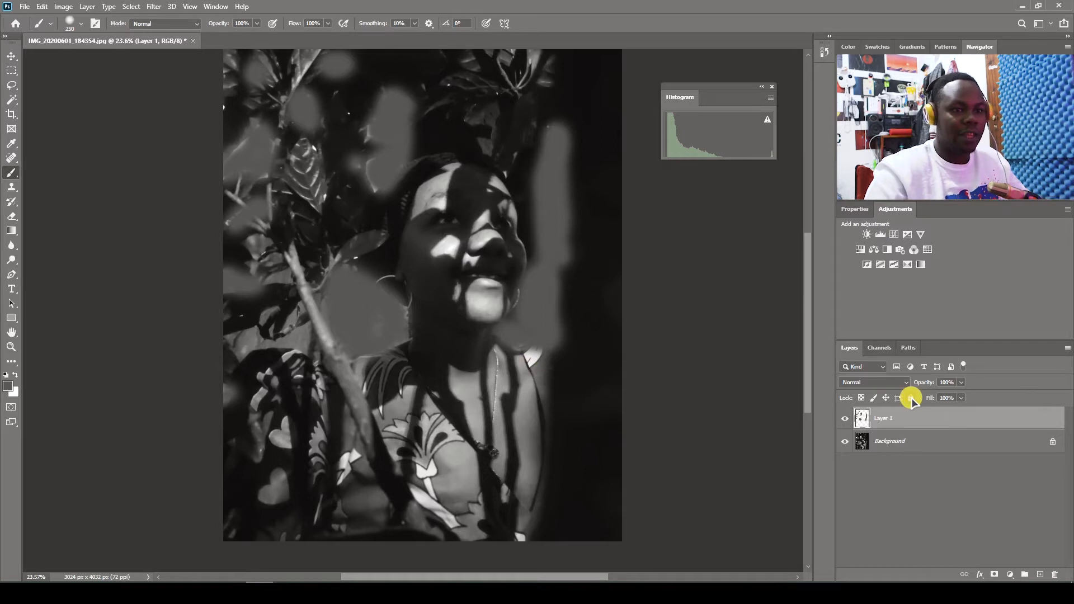
# Step: Try Hard Light on the painted layer, set its blend mode to Luminosity, and merge it into the Background
pyautogui.click(899, 385)
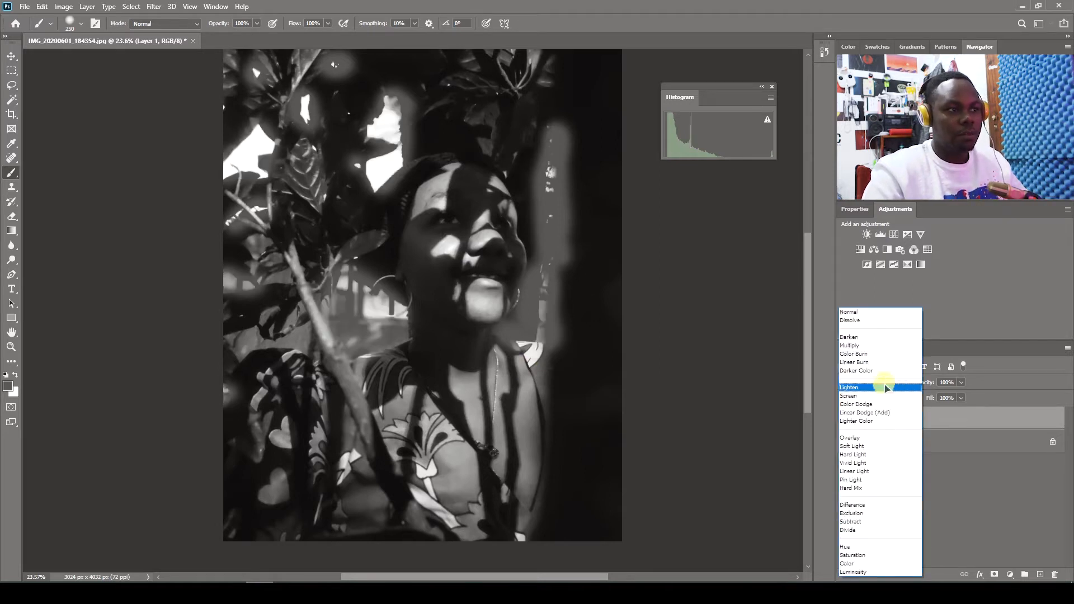
pyautogui.click(873, 456)
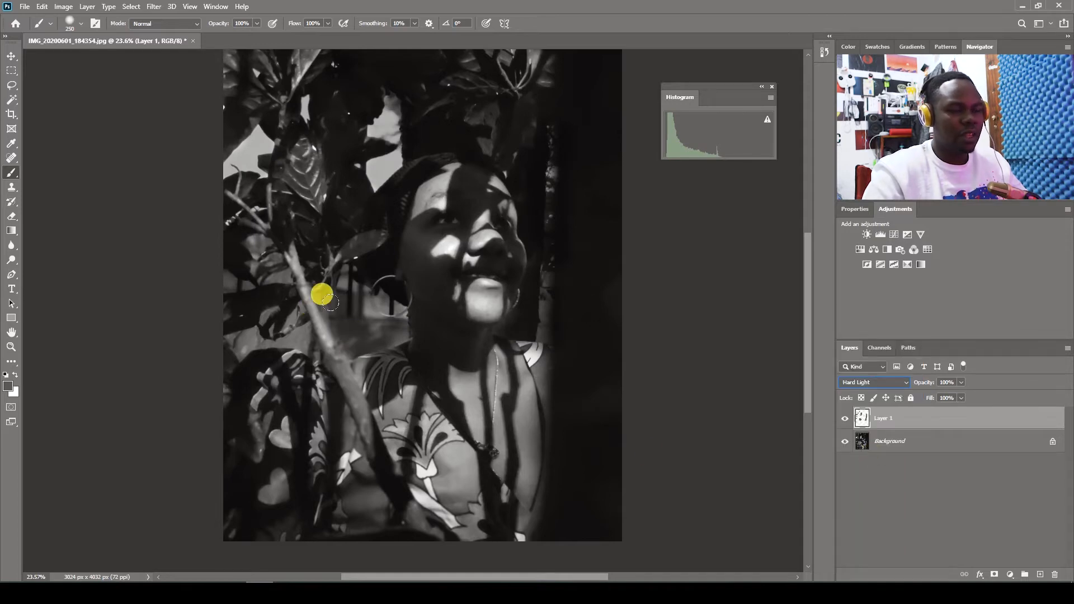
pyautogui.click(849, 383)
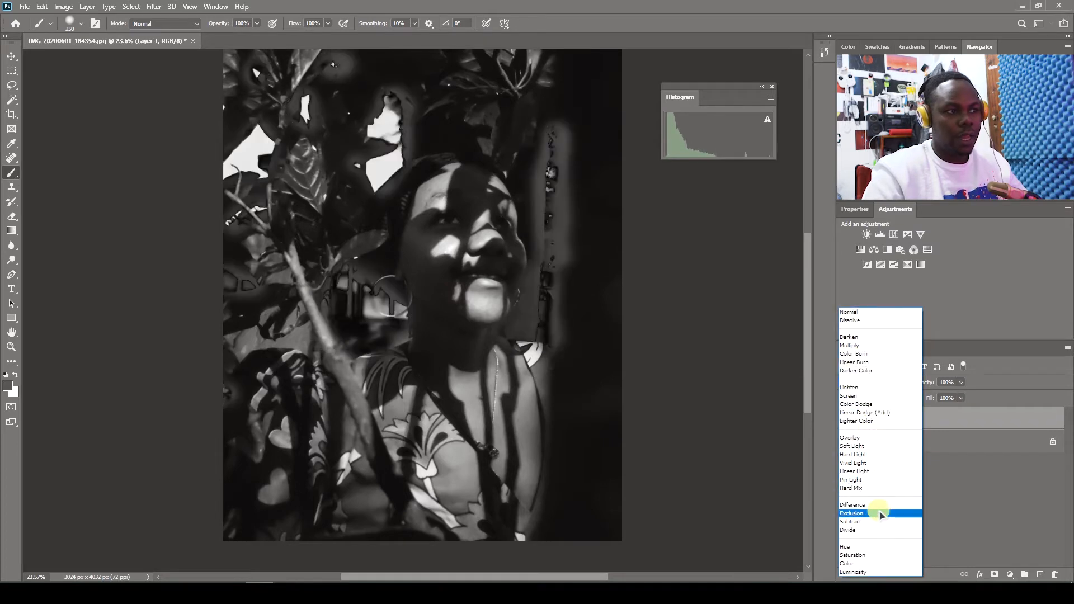
pyautogui.click(876, 573)
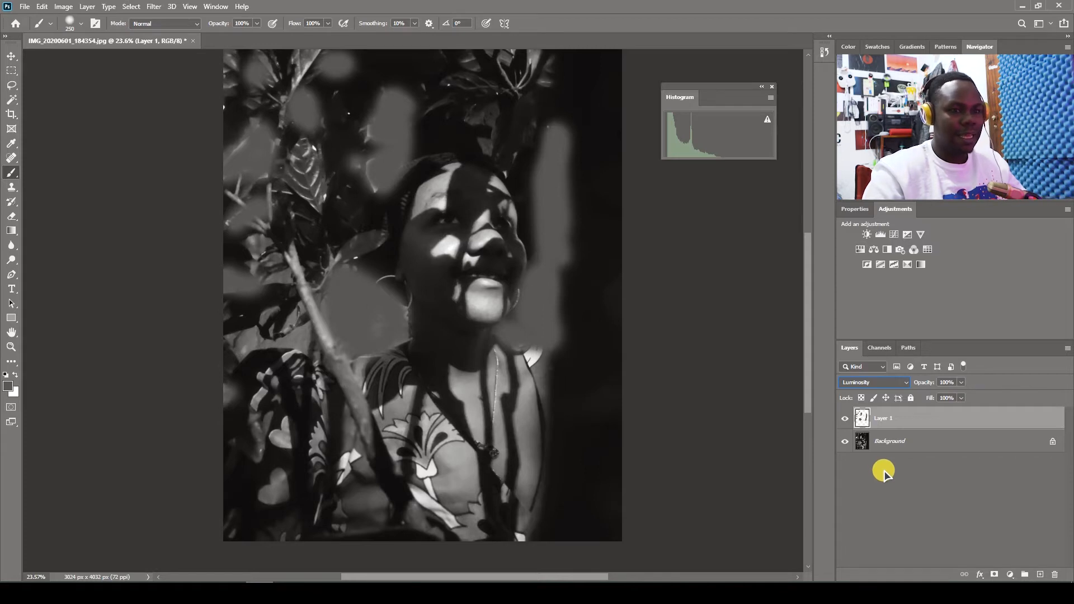
pyautogui.hotkey('ctrl', 'e')
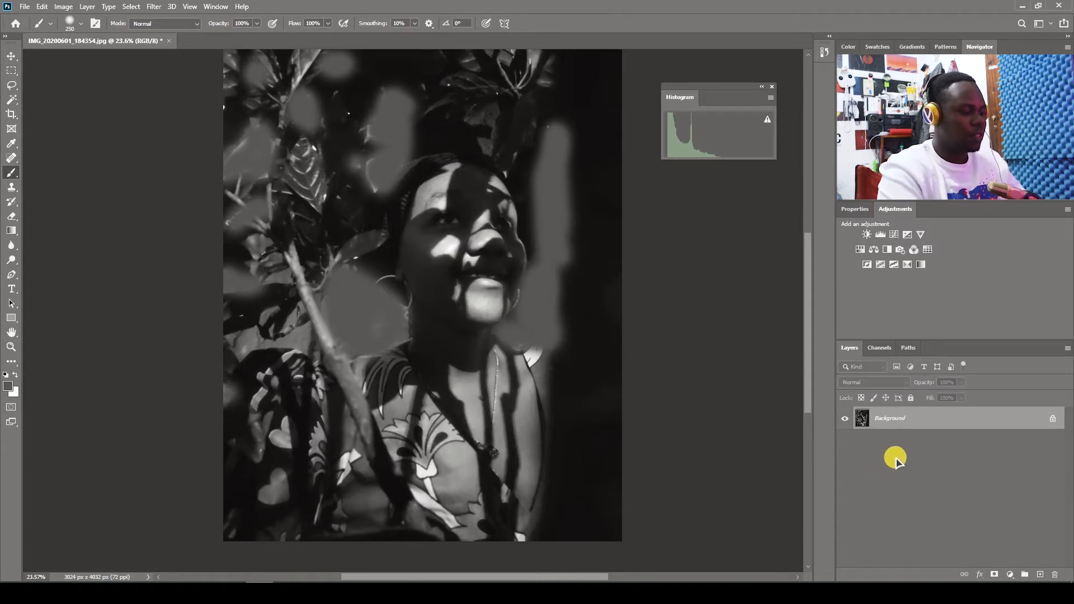
pyautogui.hotkey('alt', 'shift', 'ctrl', 'b')
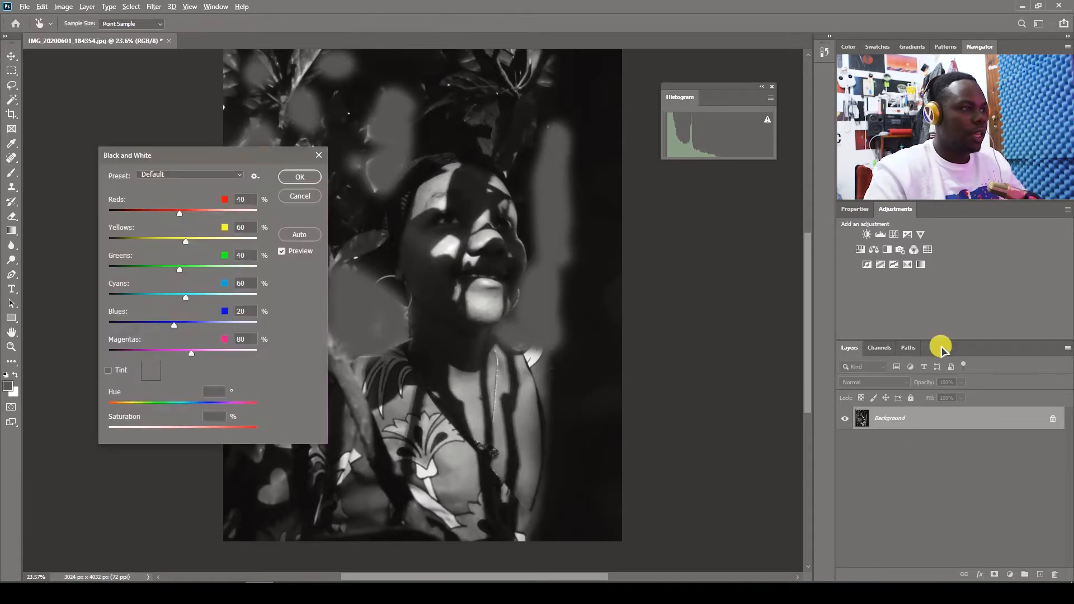
pyautogui.moveTo(183, 216); pyautogui.dragTo(205, 244)
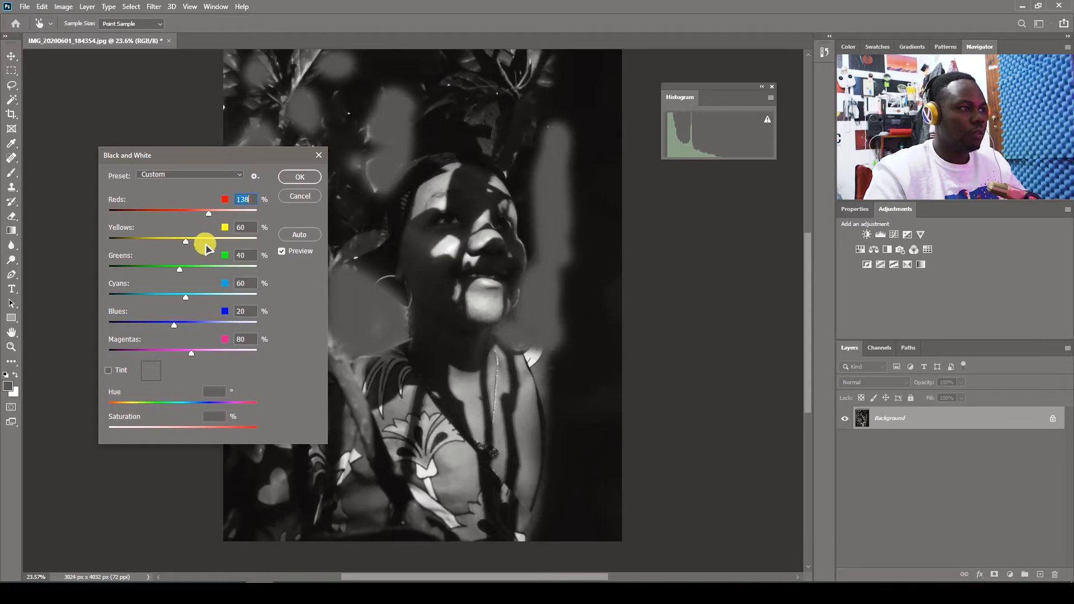
pyautogui.click(187, 175)
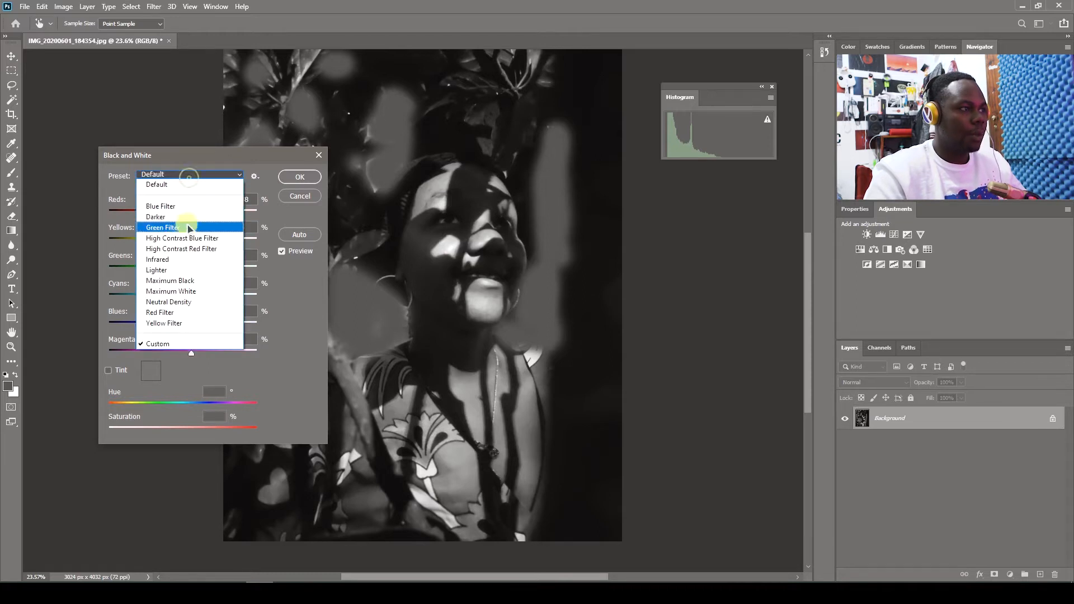
pyautogui.click(169, 217)
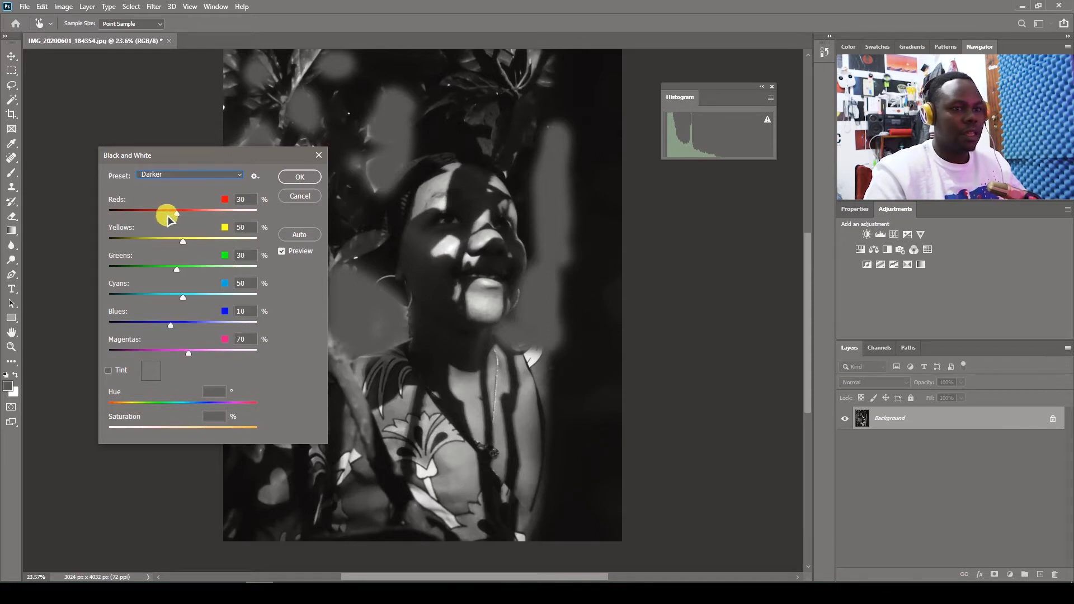
pyautogui.click(301, 196)
pyautogui.press('b')
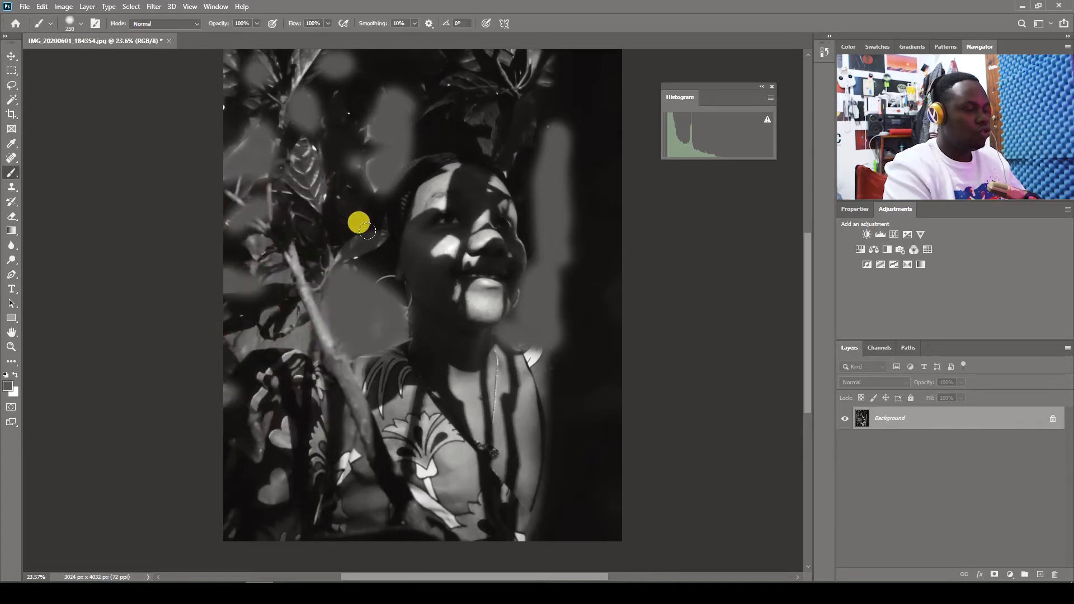
# Step: Darken the merged image with Levels by lowering the midtone input value to about 0.55
pyautogui.hotkey('ctrl', 'l')
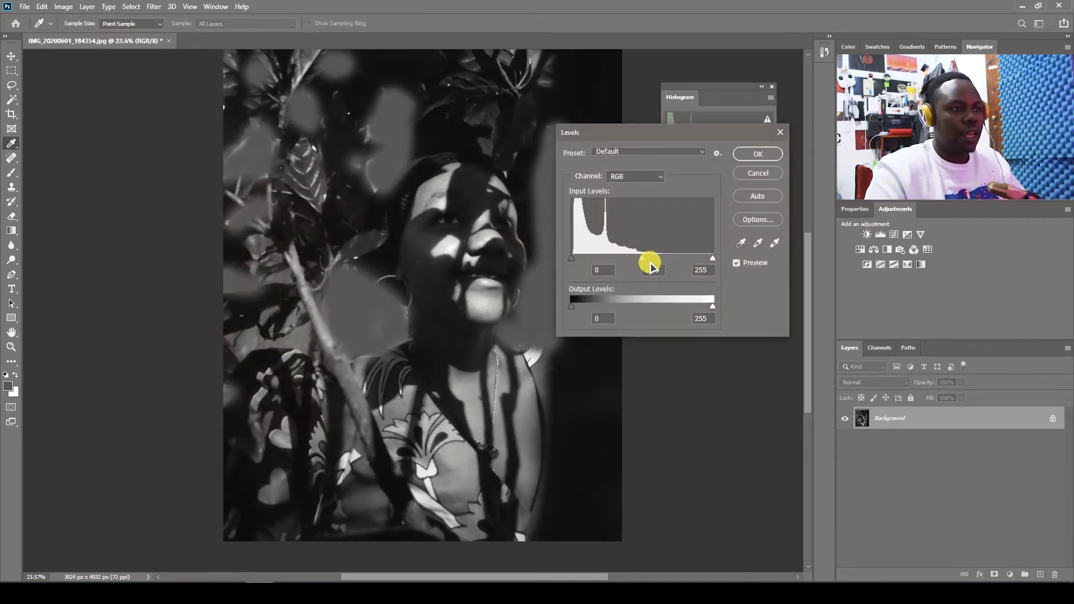
pyautogui.moveTo(643, 259); pyautogui.dragTo(673, 275)
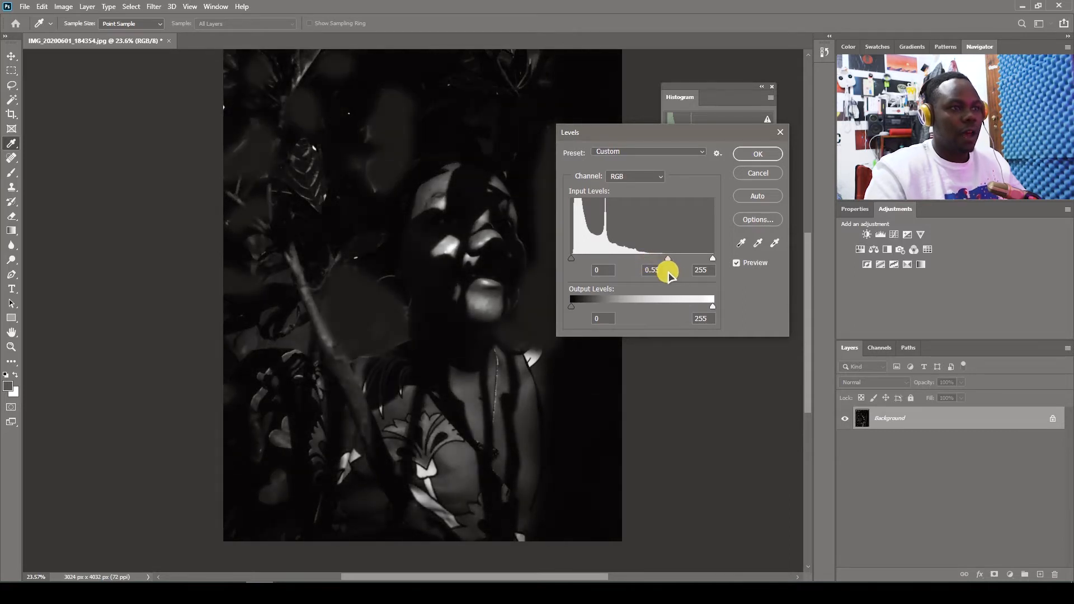
pyautogui.click(758, 154)
# Step: Sample the near-black backdrop and paint over the grey patches beside the face, behind the neck and among the leaves with a 250 px brush
pyautogui.press('b')
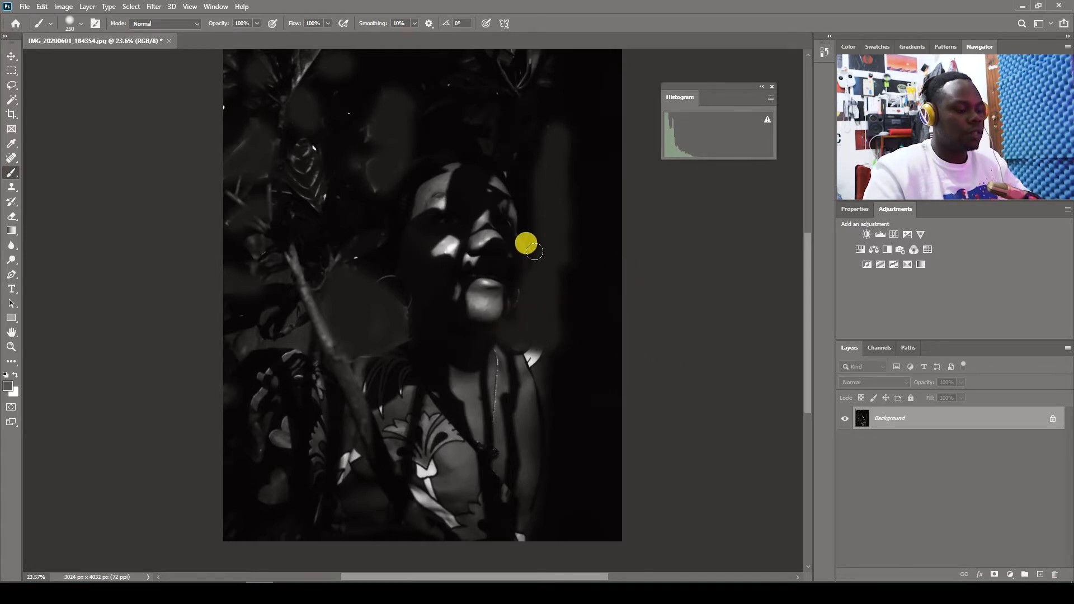
pyautogui.press('i')
pyautogui.click(592, 237)
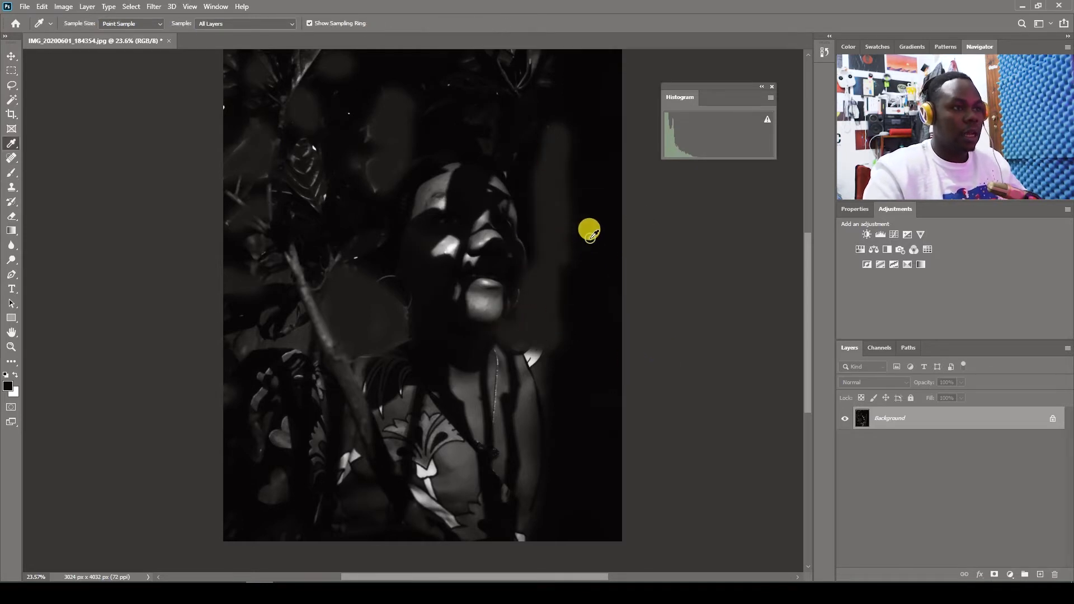
pyautogui.press('b')
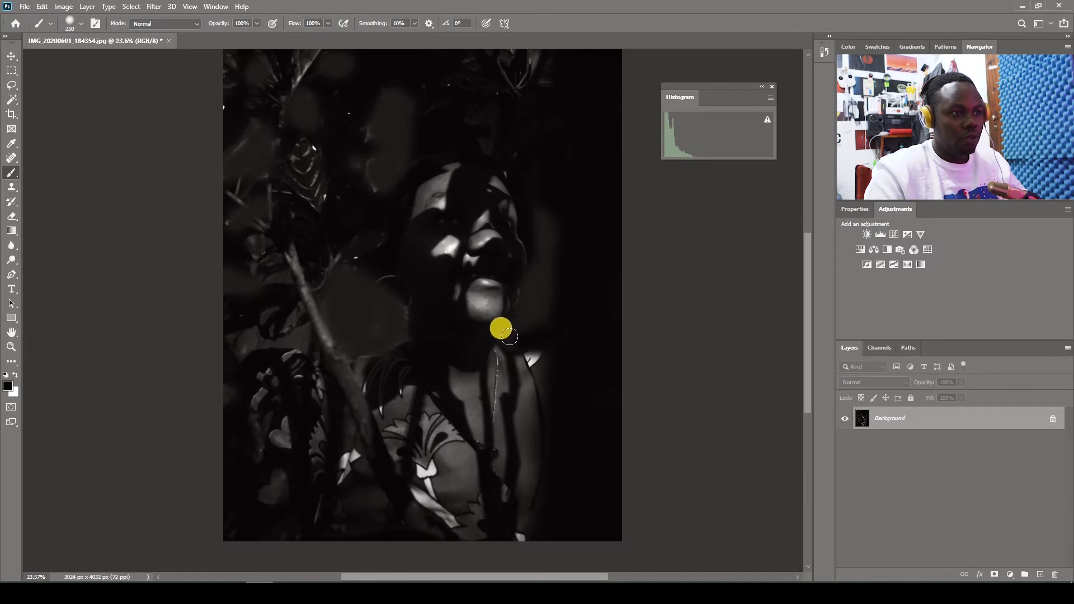
pyautogui.moveTo(506, 326)
pyautogui.mouseDown()
pyautogui.moveTo(538, 297)
pyautogui.moveTo(542, 190)
pyautogui.moveTo(550, 258)
pyautogui.moveTo(534, 165)
pyautogui.moveTo(537, 255)
pyautogui.moveTo(521, 319)
pyautogui.moveTo(534, 287)
pyautogui.moveTo(535, 267)
pyautogui.moveTo(513, 325)
pyautogui.moveTo(566, 302)
pyautogui.moveTo(546, 253)
pyautogui.moveTo(536, 303)
pyautogui.moveTo(568, 352)
pyautogui.mouseUp()
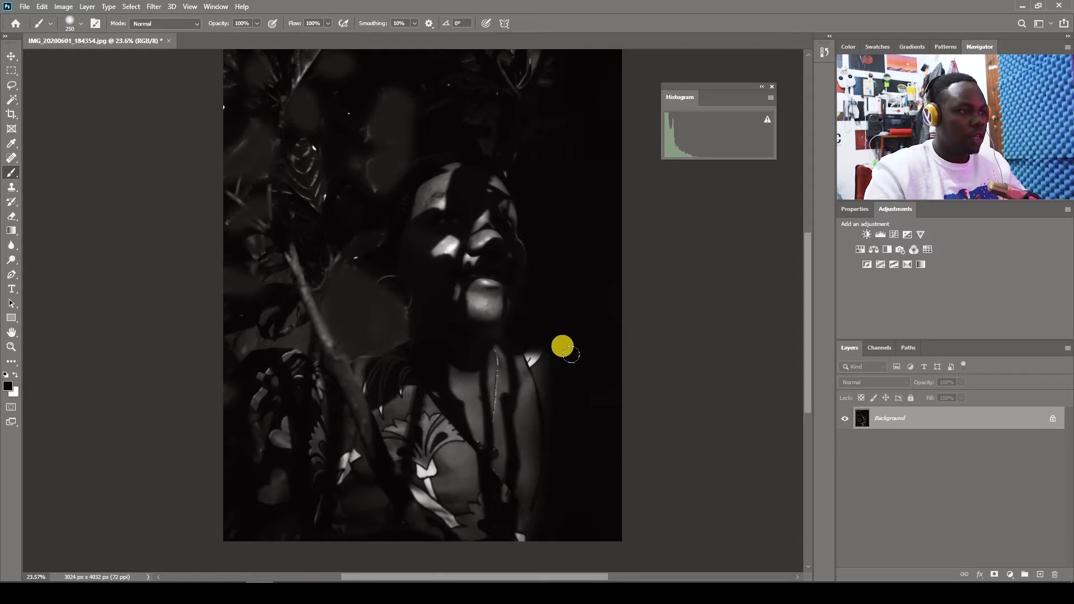
pyautogui.moveTo(363, 329)
pyautogui.mouseDown()
pyautogui.moveTo(364, 305)
pyautogui.moveTo(347, 300)
pyautogui.moveTo(343, 271)
pyautogui.moveTo(329, 286)
pyautogui.moveTo(343, 322)
pyautogui.moveTo(326, 301)
pyautogui.moveTo(343, 334)
pyautogui.moveTo(361, 343)
pyautogui.moveTo(399, 333)
pyautogui.moveTo(397, 312)
pyautogui.moveTo(351, 258)
pyautogui.moveTo(360, 320)
pyautogui.moveTo(380, 313)
pyautogui.moveTo(353, 295)
pyautogui.moveTo(352, 314)
pyautogui.moveTo(383, 335)
pyautogui.moveTo(383, 296)
pyautogui.mouseUp()
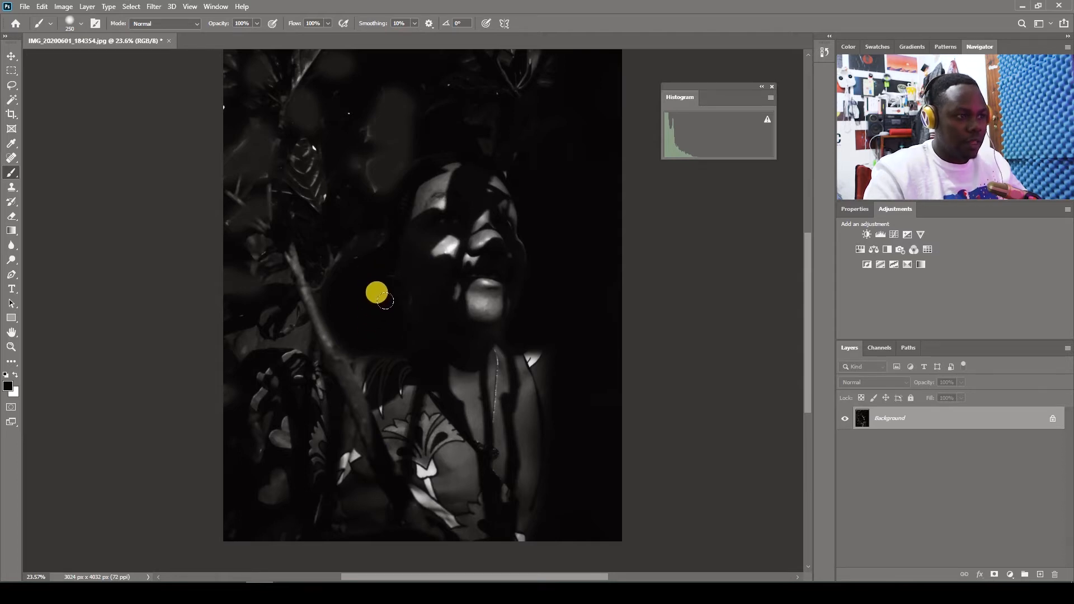
pyautogui.moveTo(397, 305)
pyautogui.mouseDown()
pyautogui.moveTo(379, 275)
pyautogui.moveTo(369, 301)
pyautogui.moveTo(372, 265)
pyautogui.moveTo(375, 286)
pyautogui.mouseUp()
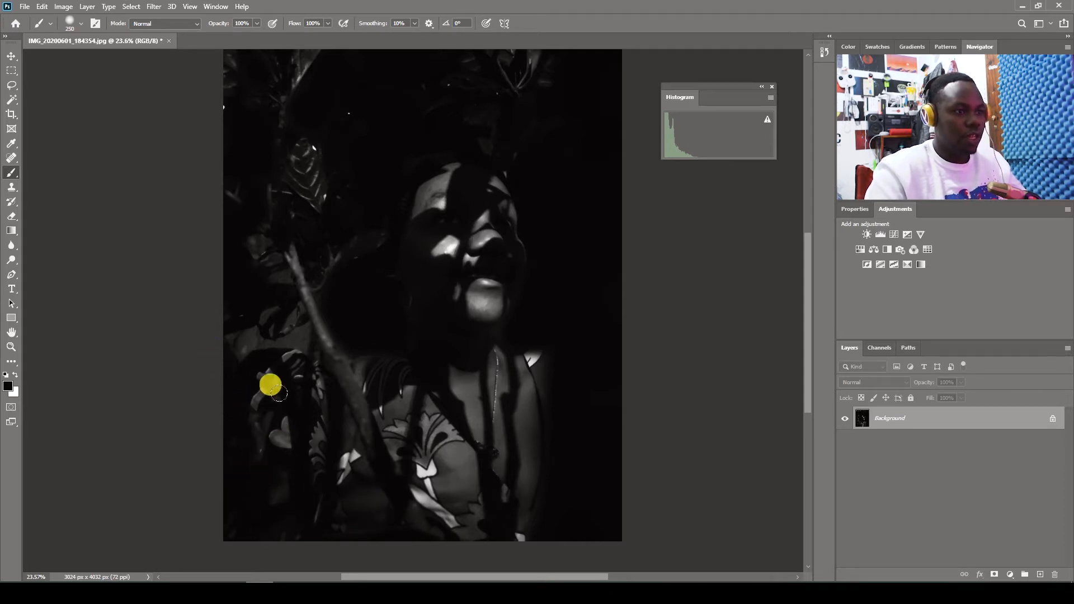
# Step: In the Camera Raw filter, set Contrast +7, Exposure +0.90 and Texture +14, raise Clarity slightly, and apply the Heavy sharpening preset
pyautogui.press('z')
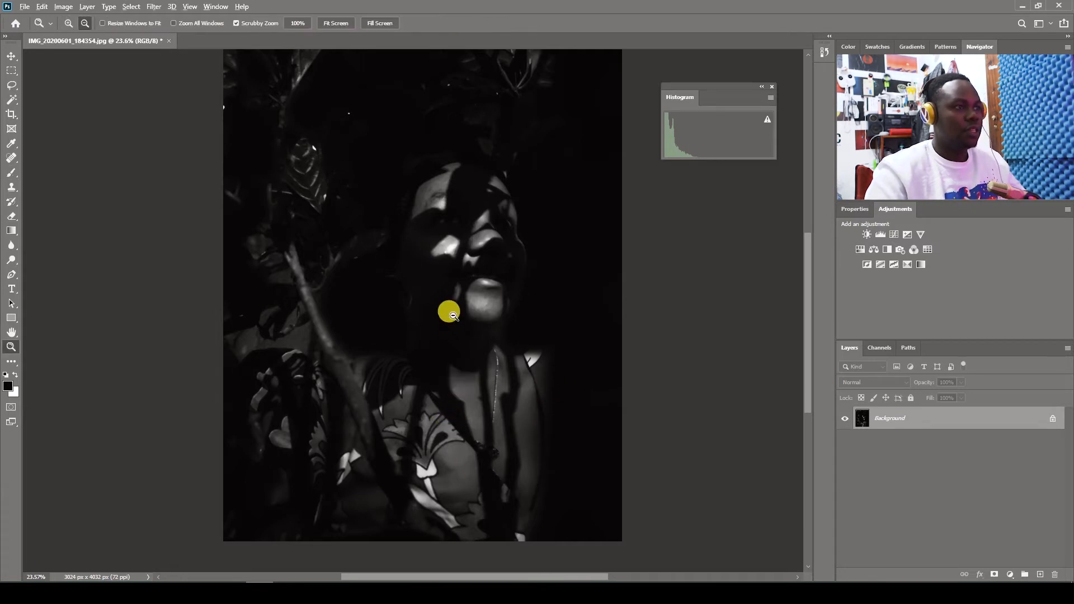
pyautogui.keyDown('alt'); pyautogui.click(452, 316); pyautogui.keyUp('alt')
pyautogui.press('b')
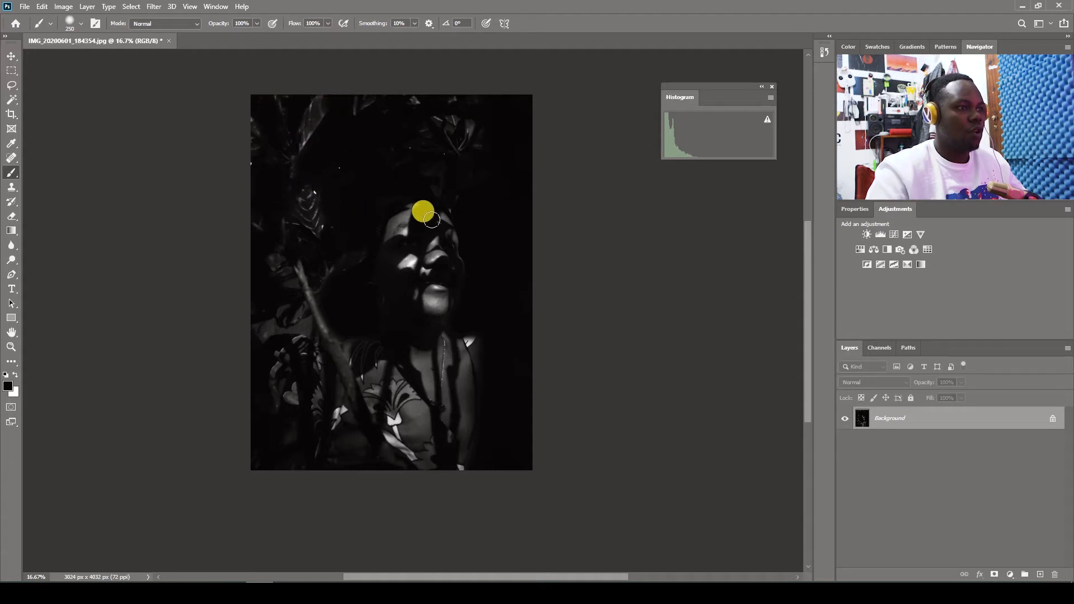
pyautogui.press('z')
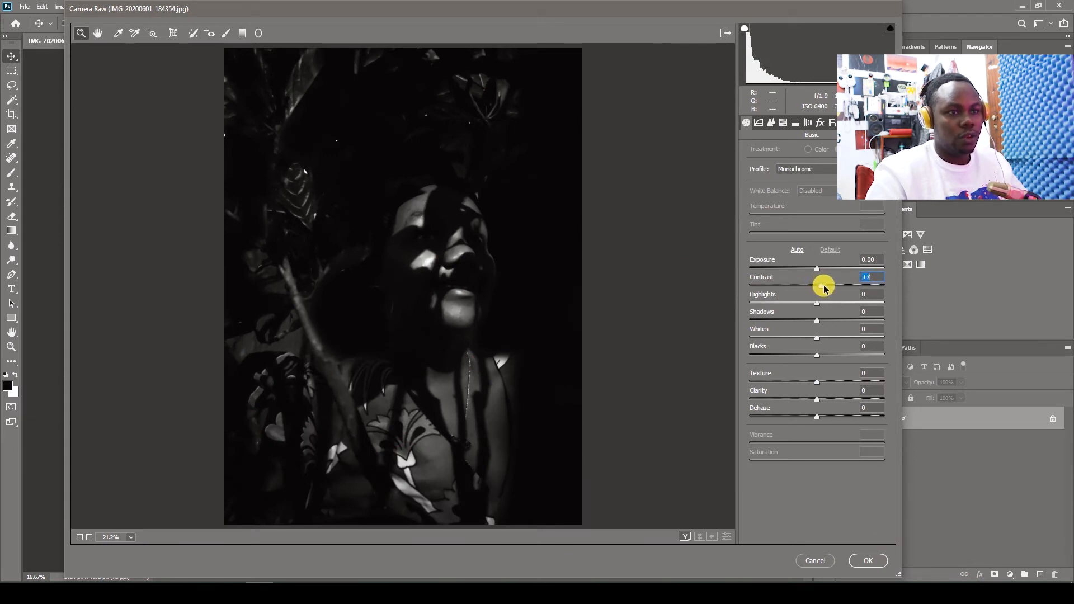
pyautogui.moveTo(815, 270); pyautogui.dragTo(832, 271)
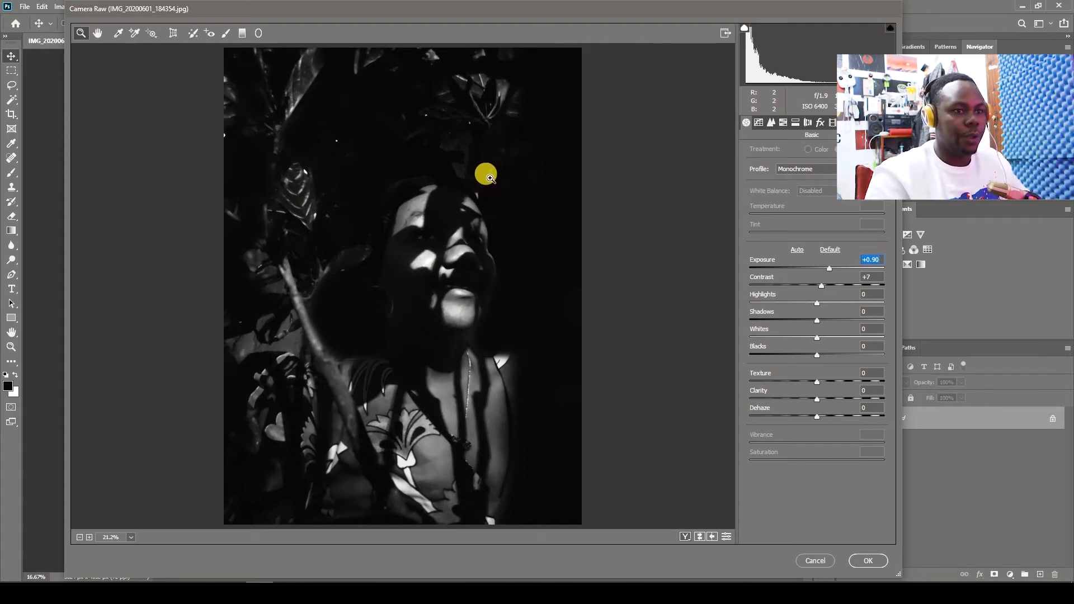
pyautogui.moveTo(819, 385); pyautogui.dragTo(829, 390)
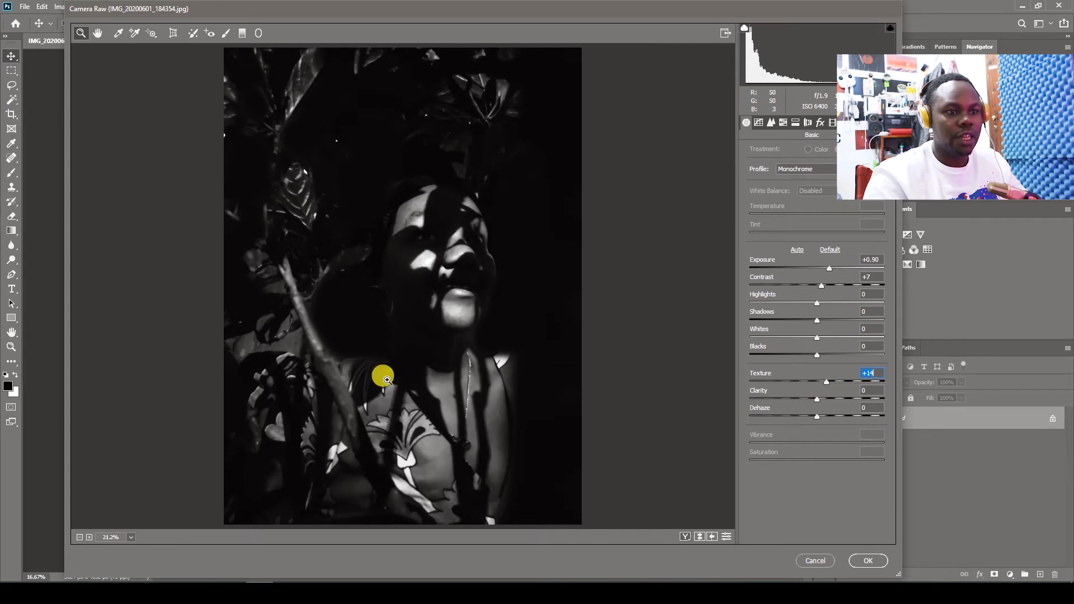
pyautogui.moveTo(822, 400); pyautogui.dragTo(829, 400)
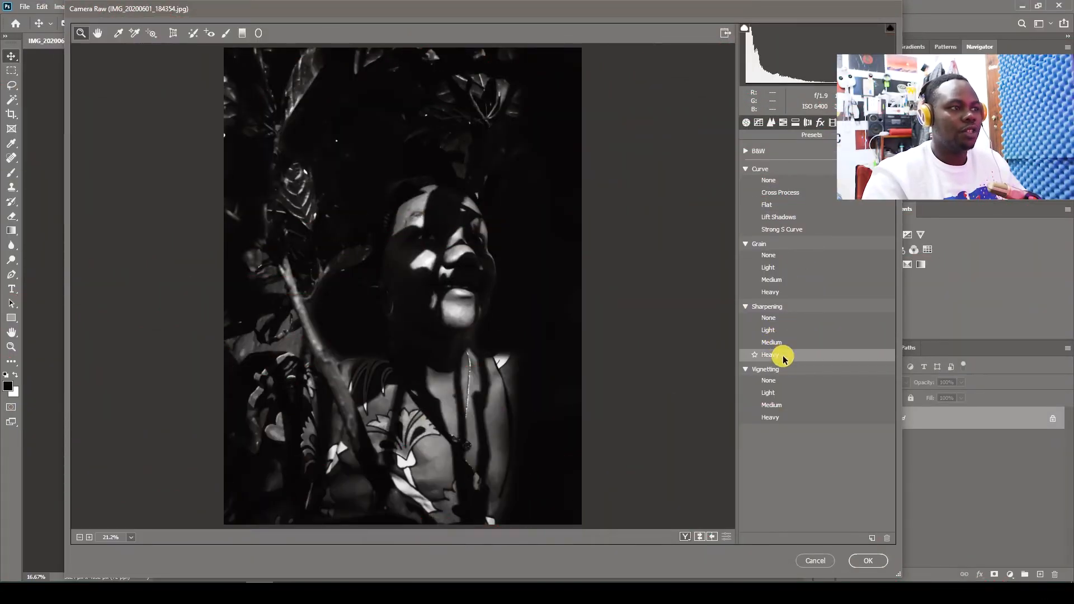
pyautogui.click(786, 359)
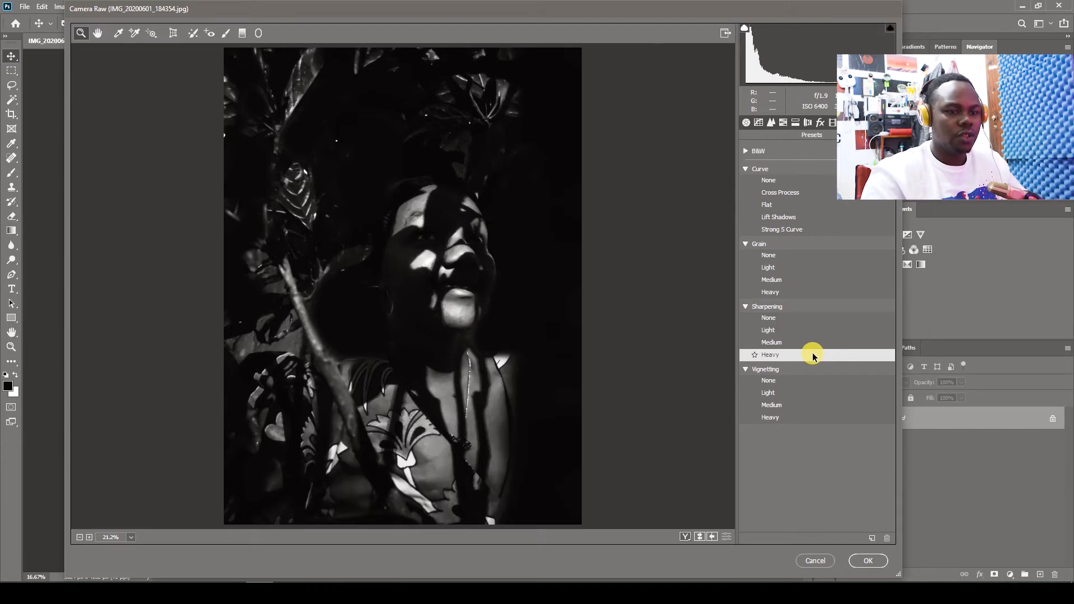
pyautogui.click(874, 562)
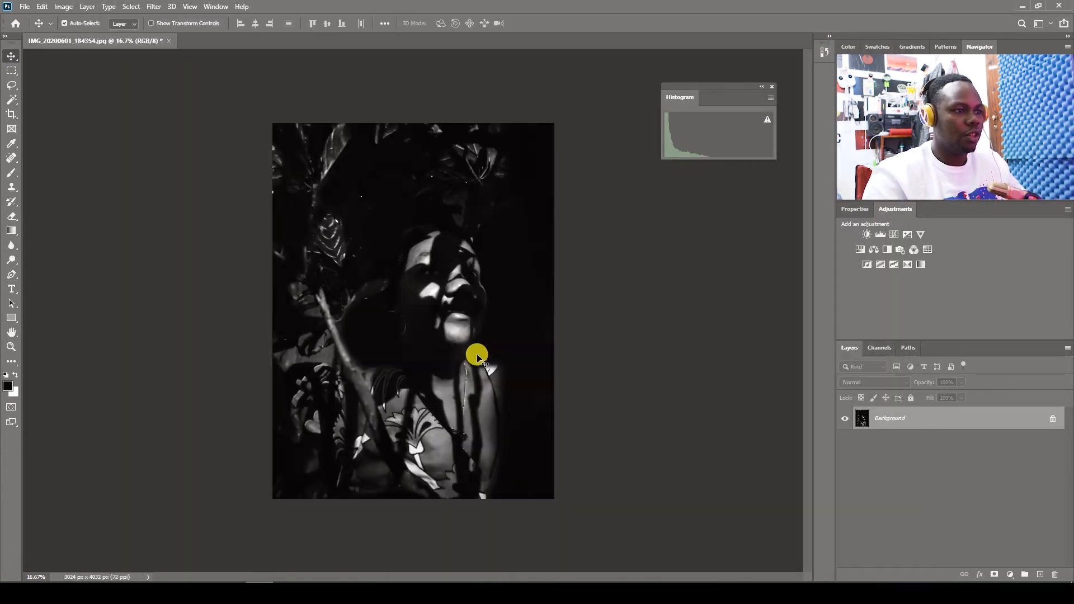
# Step: Paint black over the stray light spots in the dark area beside the large leaf with the 250 px brush
pyautogui.press('z')
pyautogui.click(427, 316)
pyautogui.keyDown('alt'); pyautogui.click(417, 302); pyautogui.keyUp('alt')
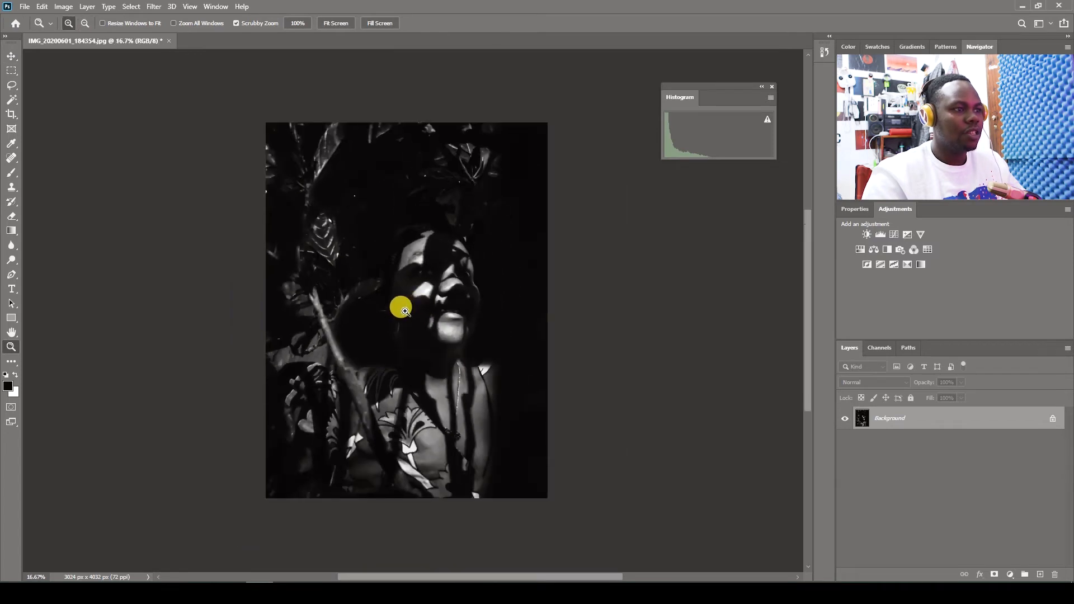
pyautogui.click(404, 310)
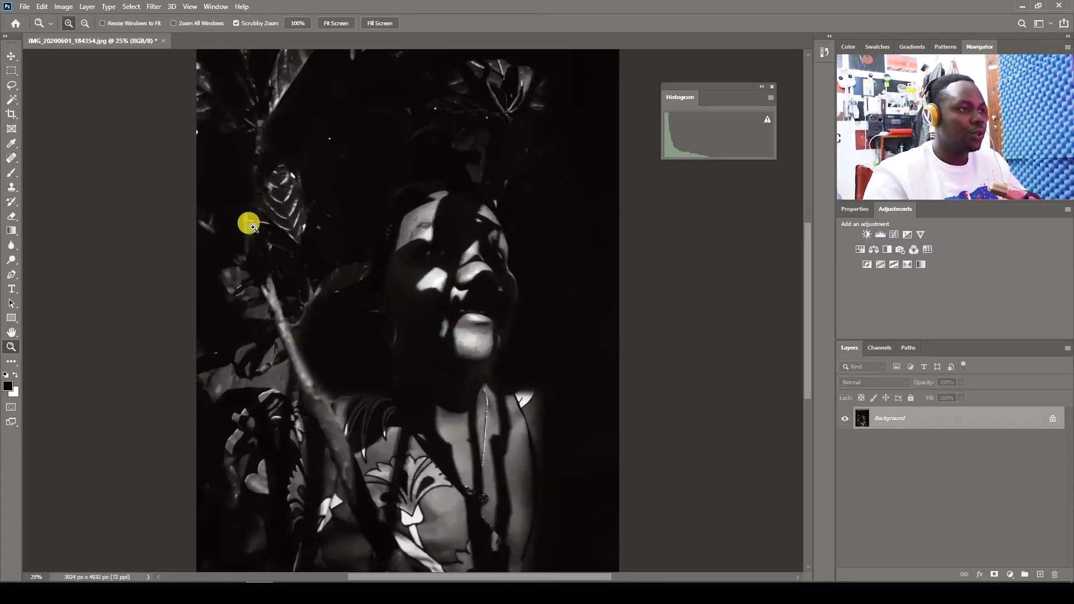
pyautogui.press('b')
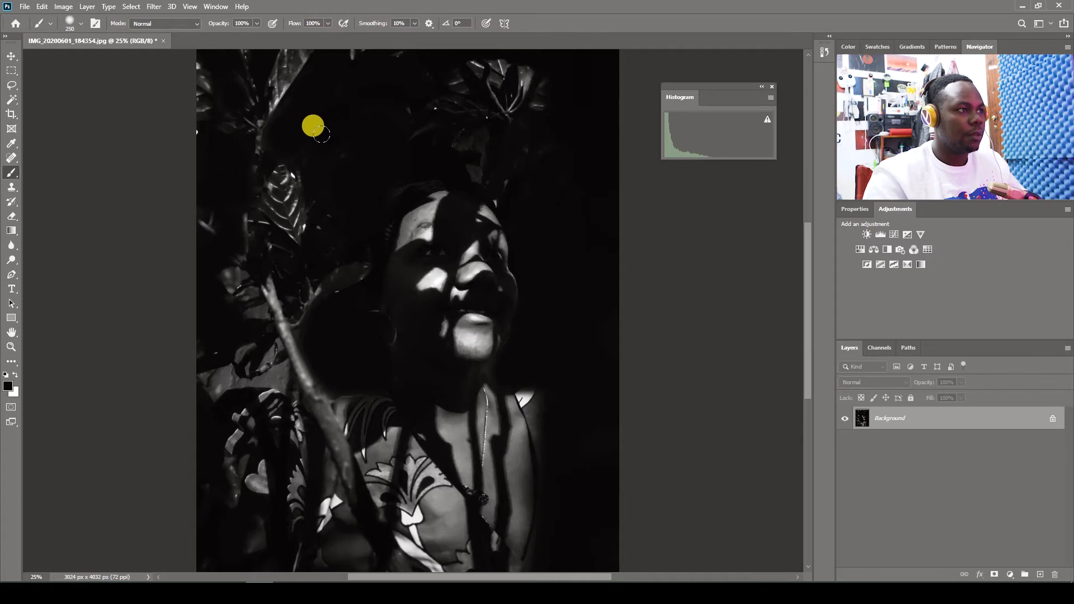
pyautogui.moveTo(304, 166); pyautogui.dragTo(321, 205)
pyautogui.press('z')
pyautogui.keyDown('alt'); pyautogui.click(322, 208); pyautogui.keyUp('alt')
pyautogui.scroll(-2, 501, 350)
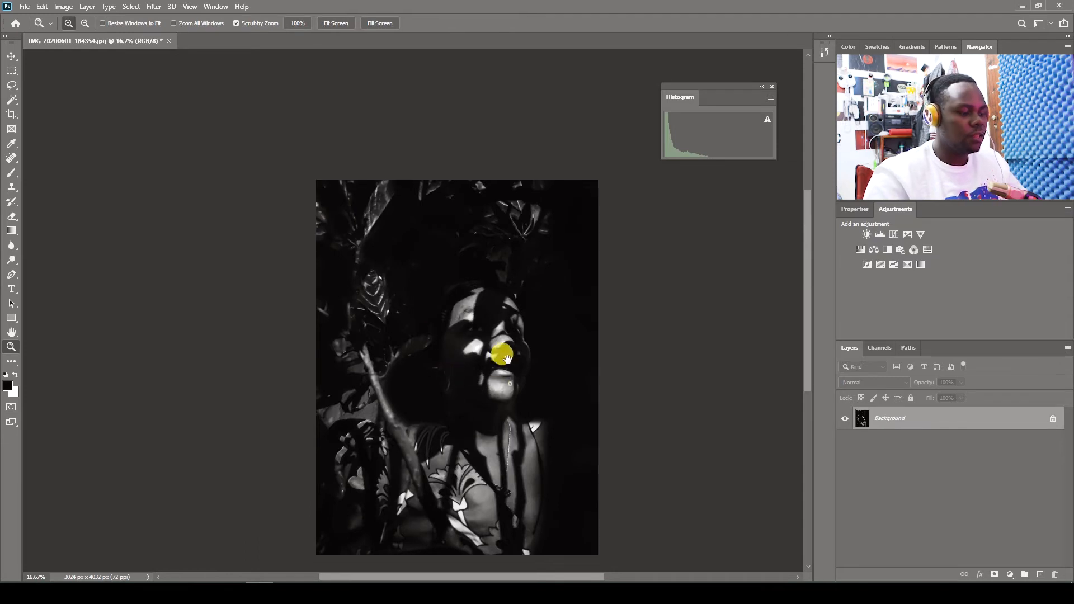
pyautogui.press('v')
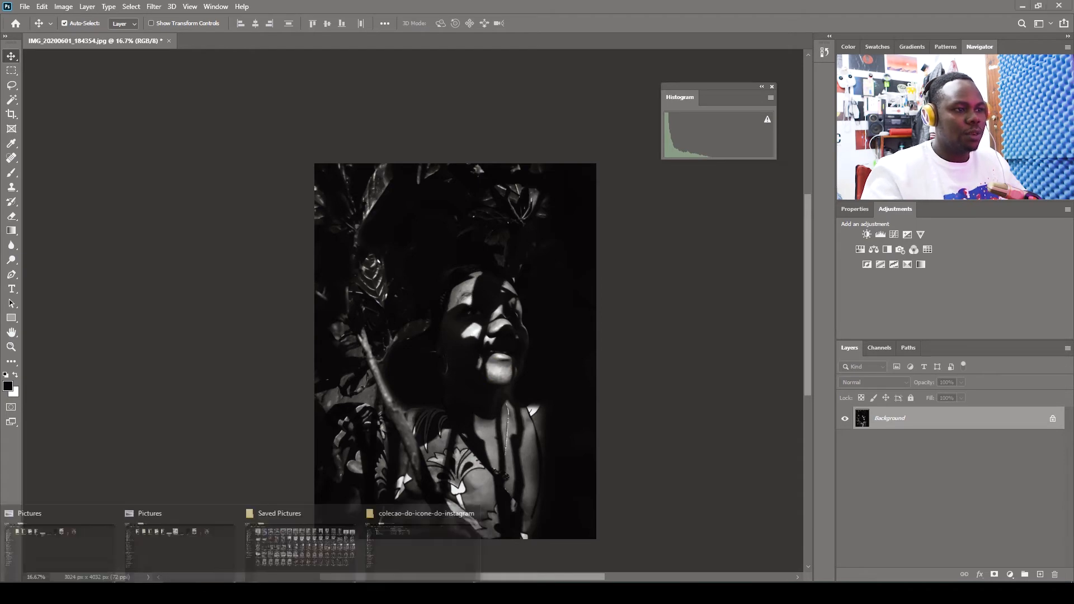
# Step: Switch to File Explorer and look through the woman's portraits in Saved Pictures, starting from IMG_20200601_184234
pyautogui.hotkey('alt', 'Tab')
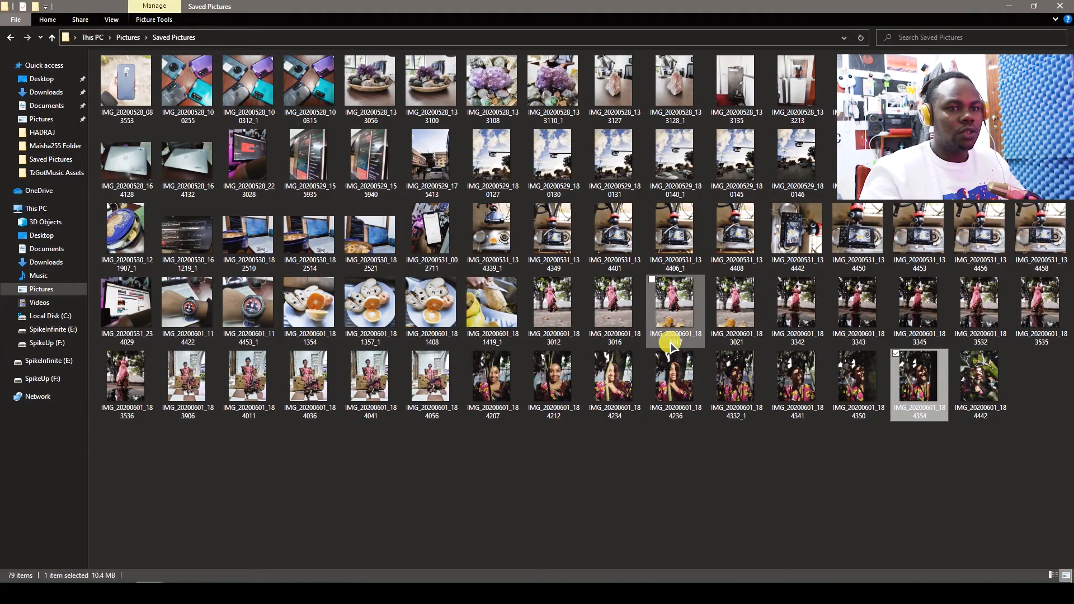
pyautogui.click(633, 373)
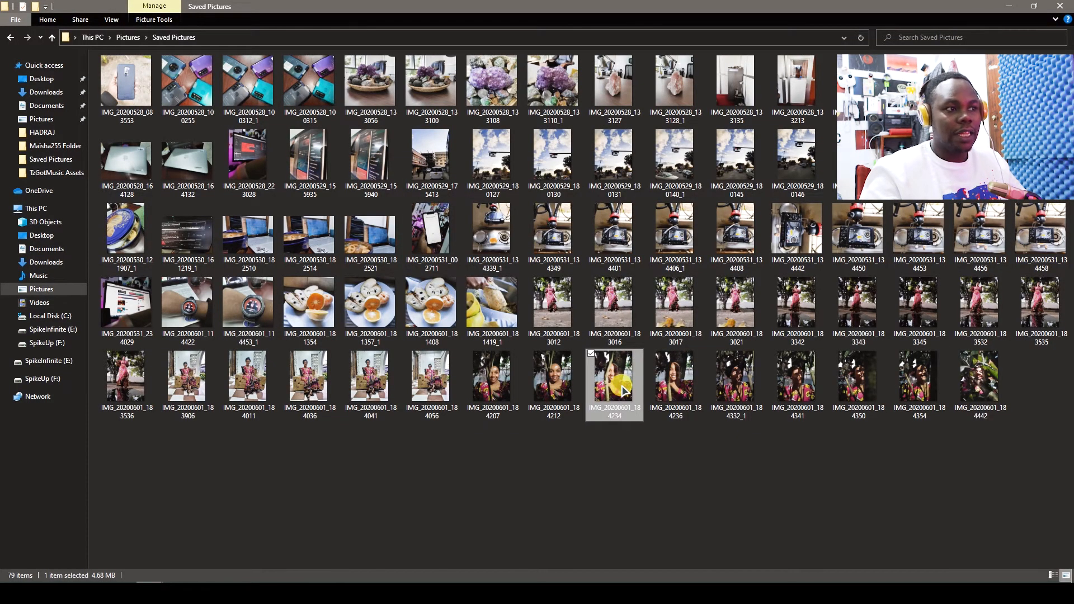
pyautogui.doubleClick(625, 384)
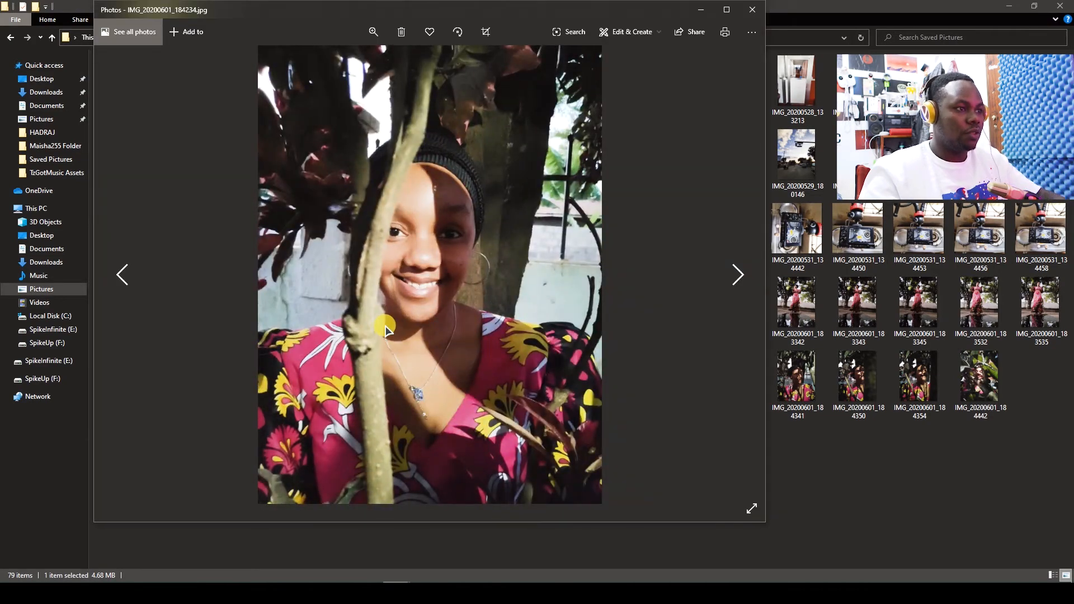
pyautogui.press('Left')
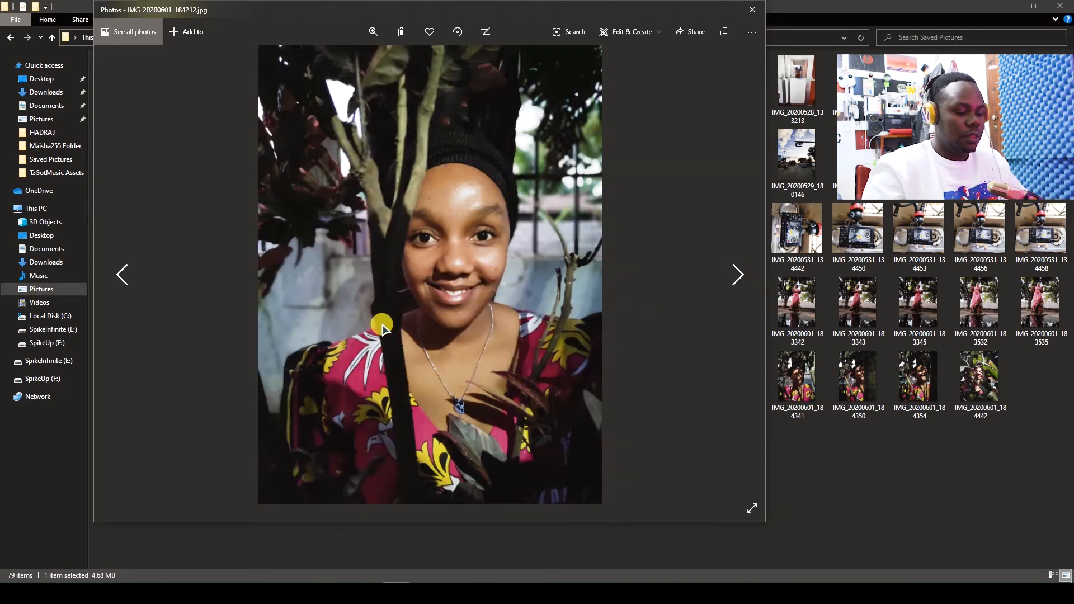
pyautogui.press('Left')
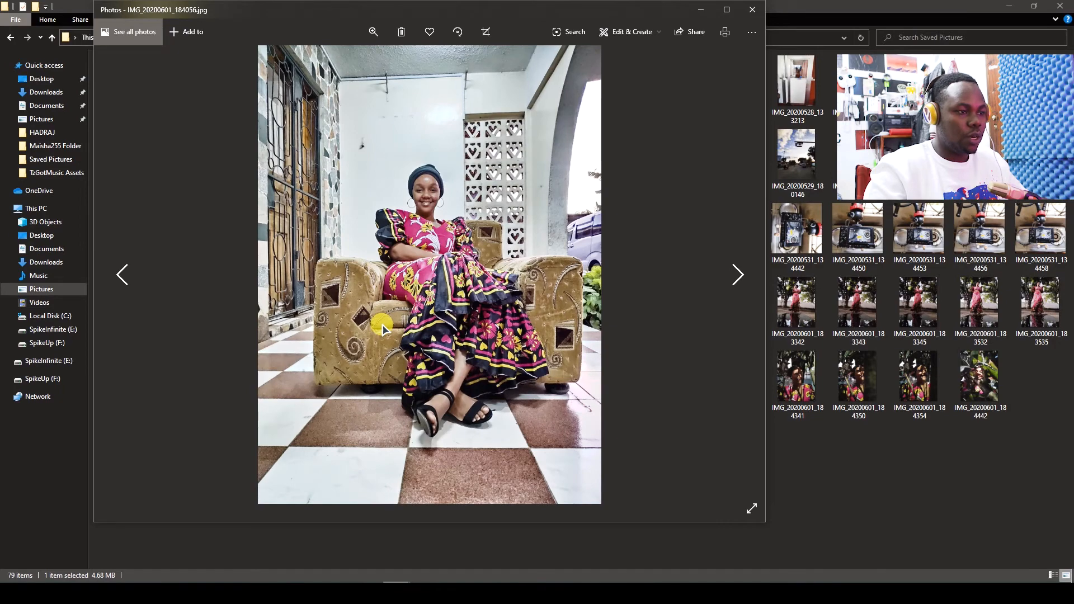
pyautogui.press('Left')
pyautogui.press('Left')
pyautogui.press('Left')
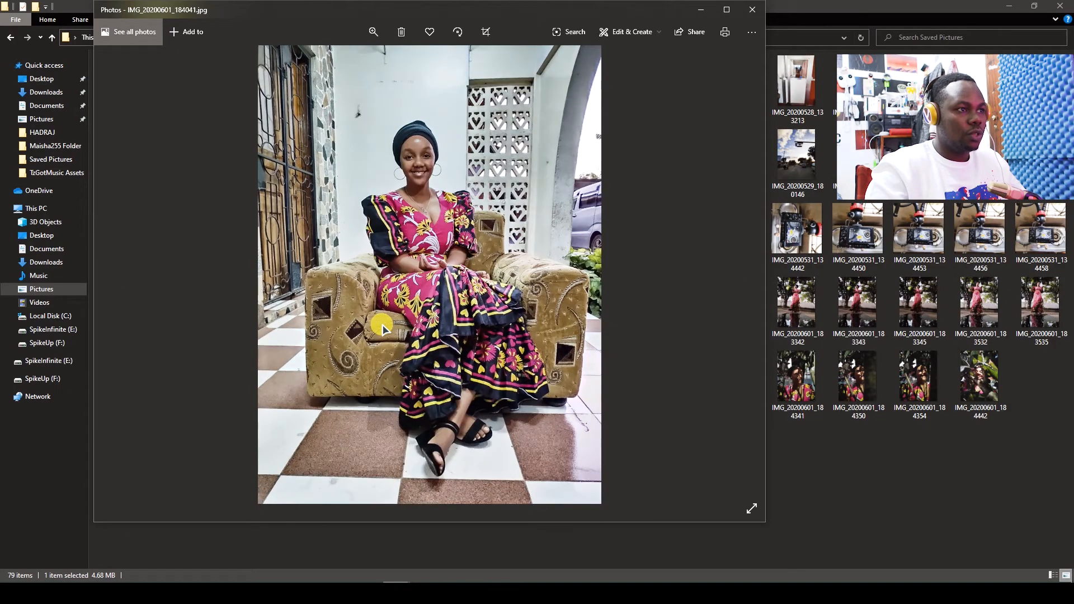
pyautogui.press('Left')
pyautogui.press('Left')
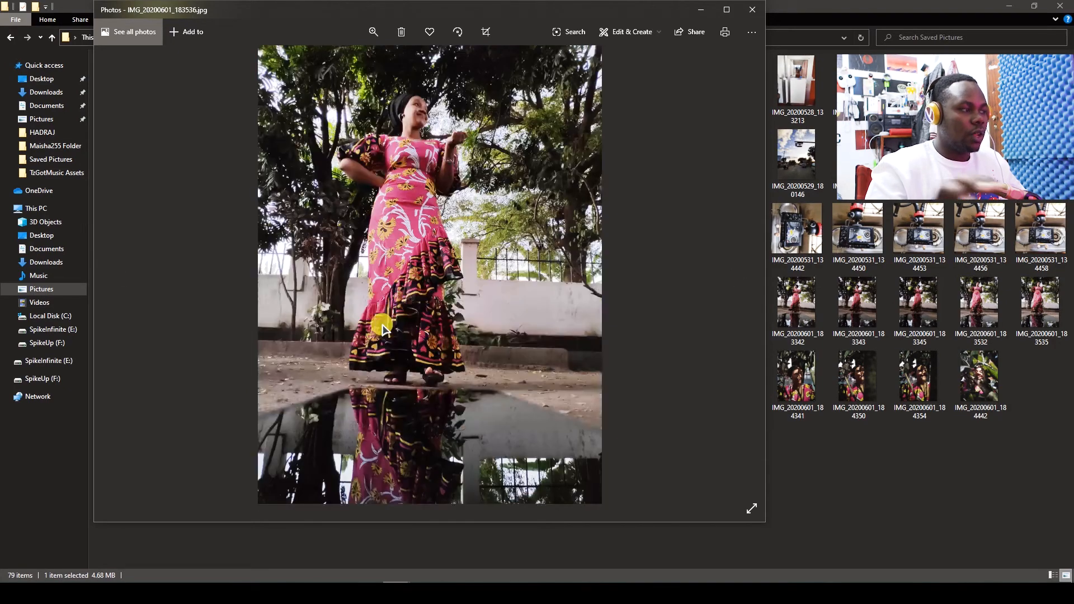
pyautogui.click(752, 9)
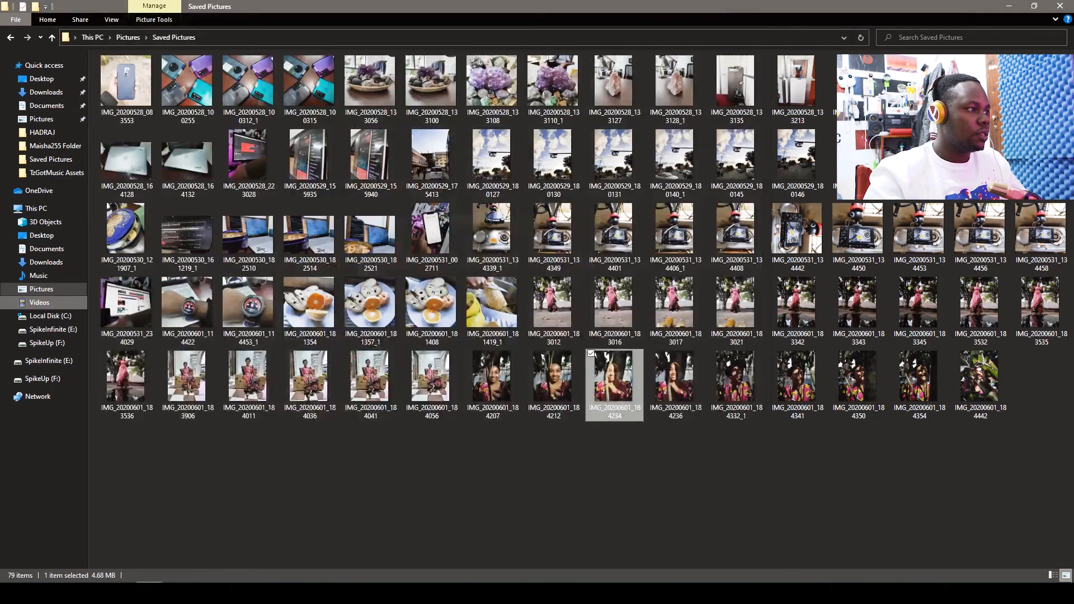
# Step: Open Sis.jpg from the Pictures folder in a maximized viewer and examine the armchair composite with its framed wall pictures
pyautogui.click(42, 288)
pyautogui.click(738, 83)
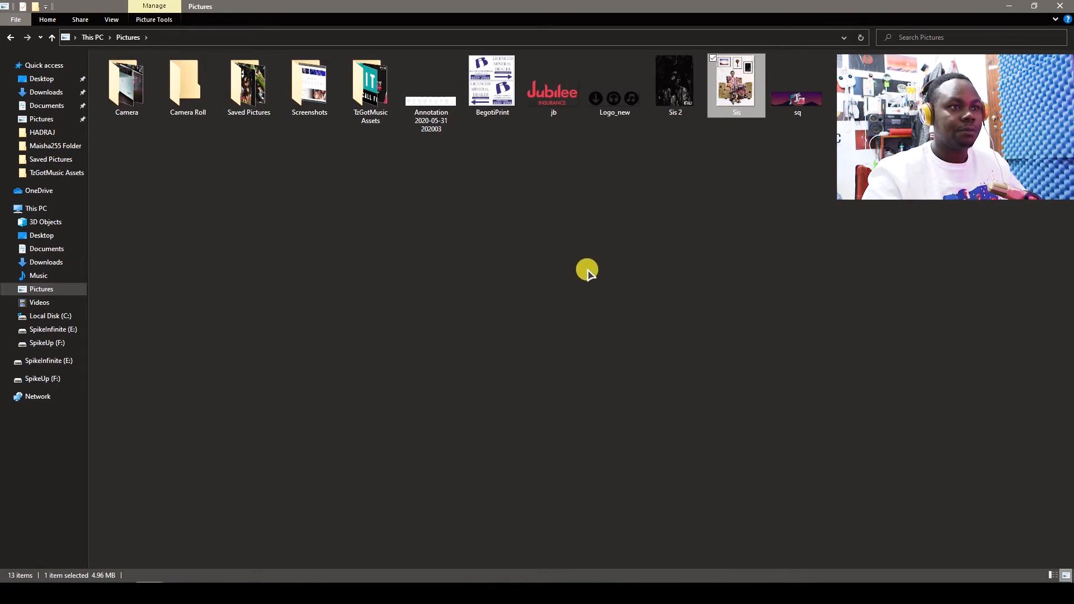
pyautogui.press('Return')
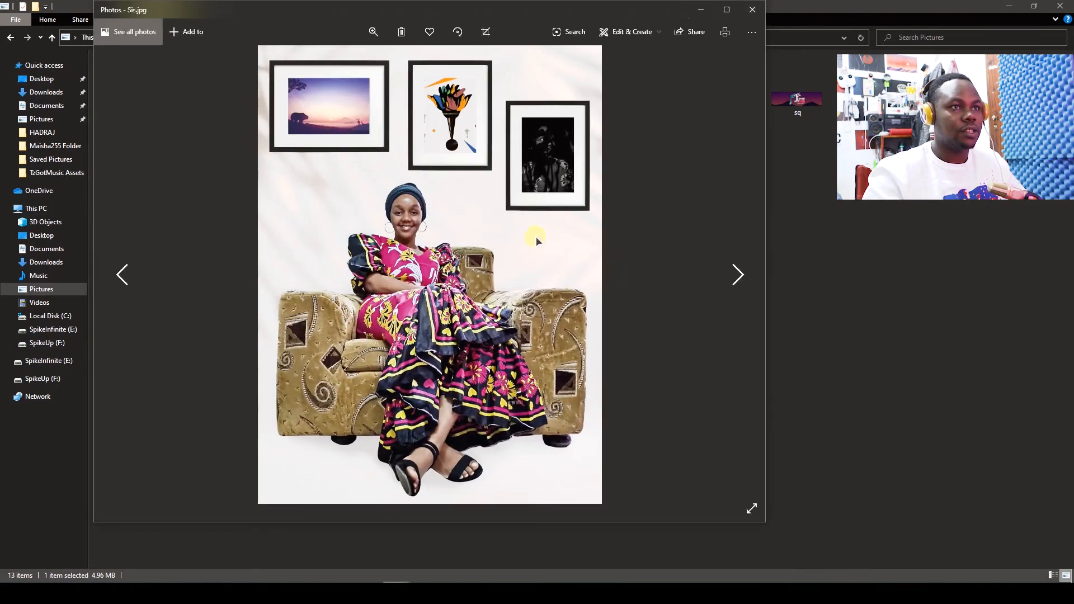
pyautogui.click(727, 9)
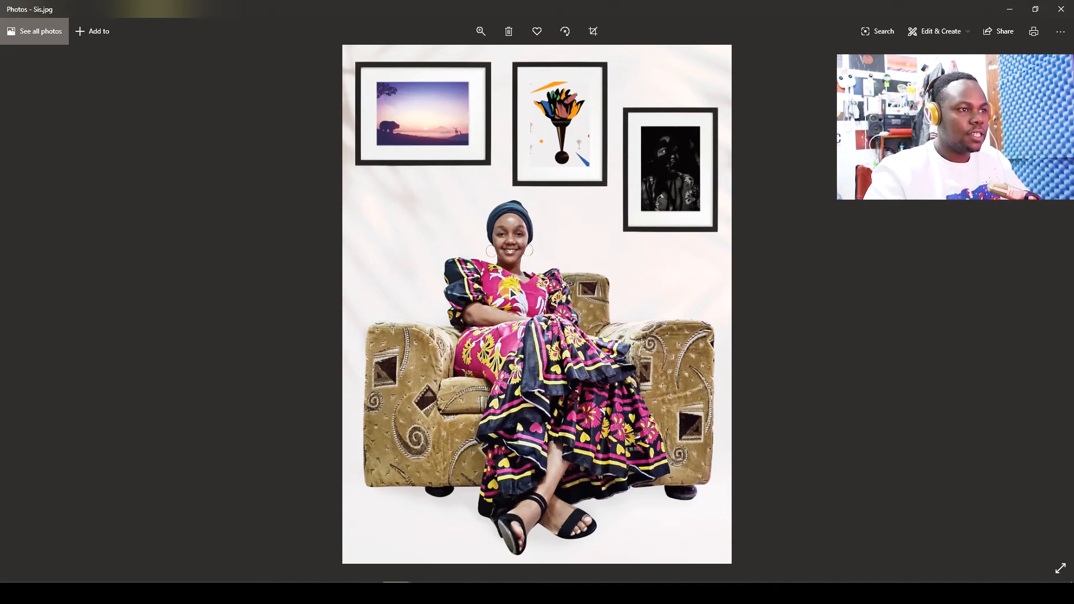
pyautogui.scroll(3, 511, 213)
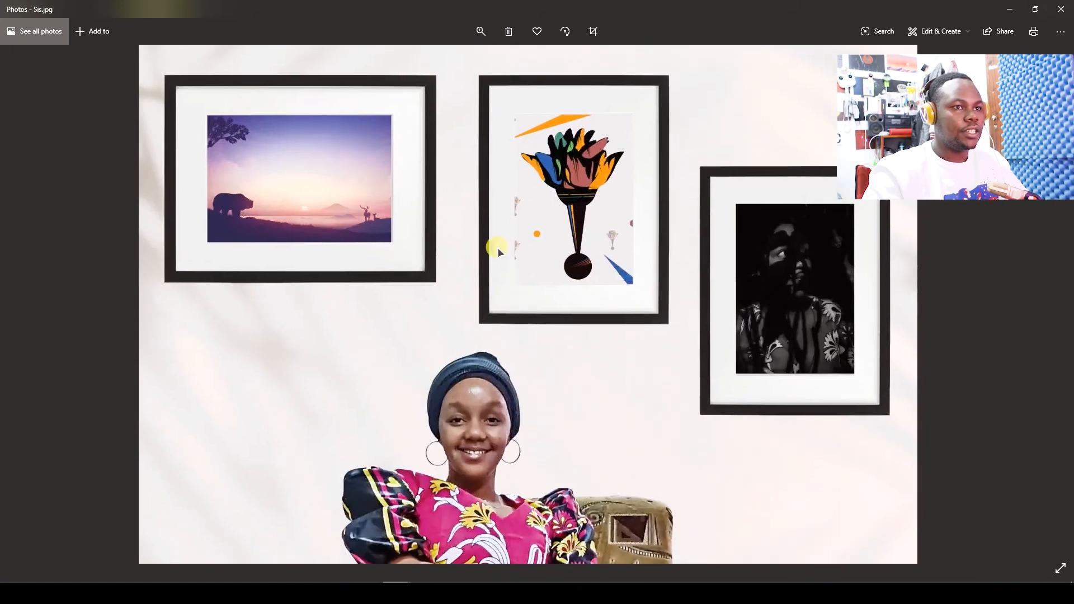
pyautogui.scroll(-4, 506, 299)
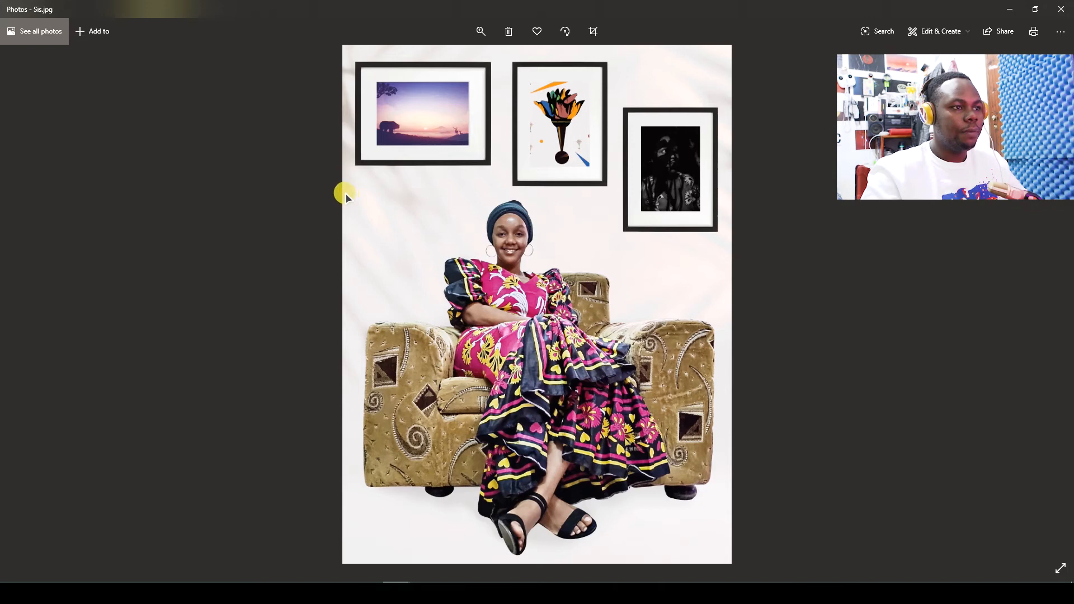
# Step: Examine the three framed pictures above the armchair up close, especially the black-and-white portrait, and check the neighbouring images in the folder
pyautogui.doubleClick(580, 144)
pyautogui.moveTo(579, 168); pyautogui.dragTo(565, 222)
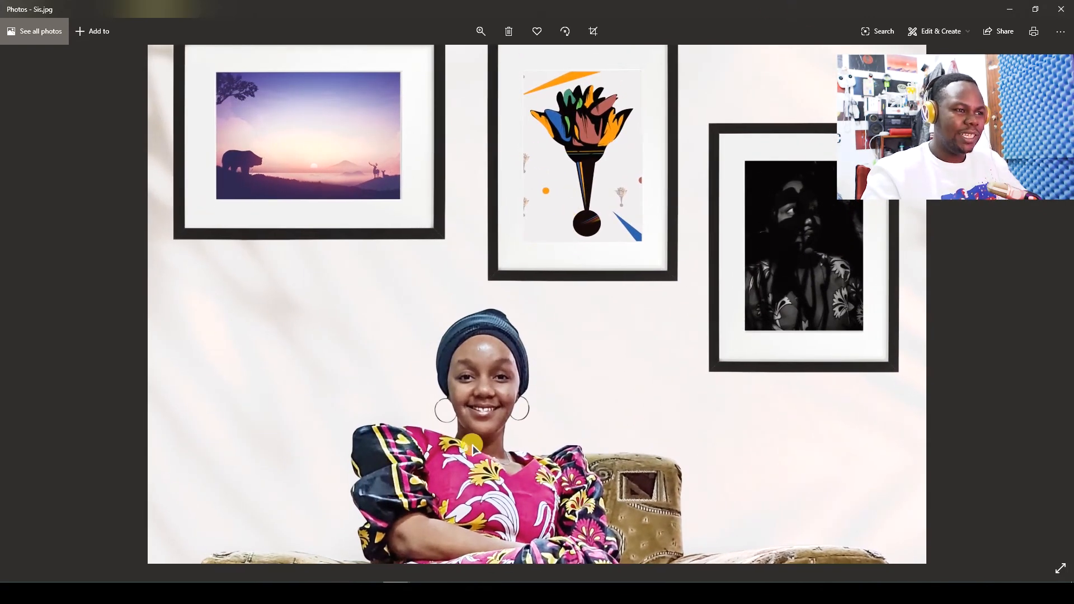
pyautogui.click(477, 34)
pyautogui.moveTo(433, 66); pyautogui.dragTo(433, 74)
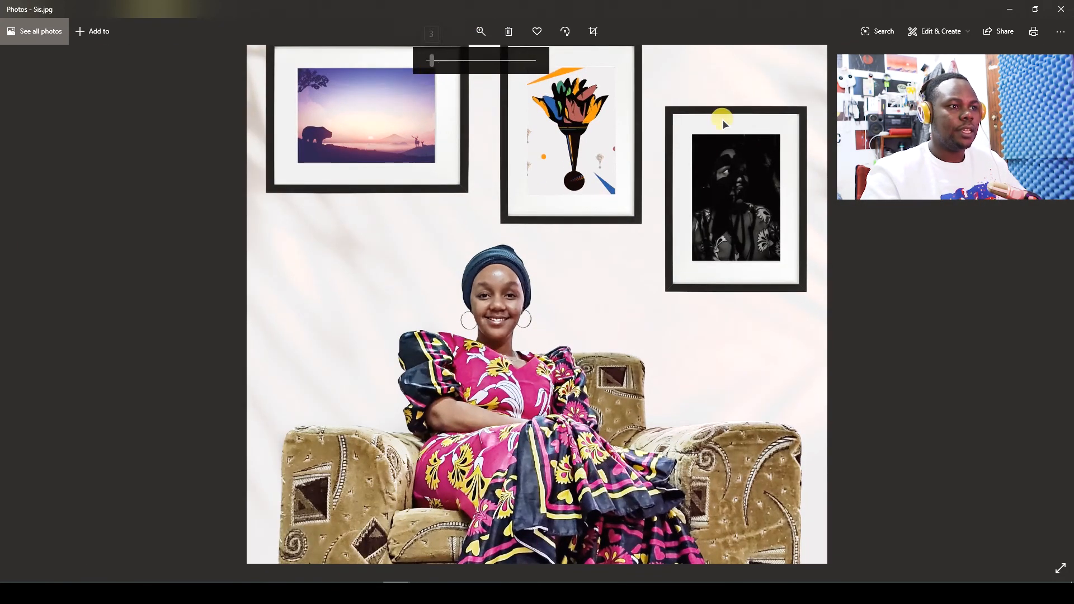
pyautogui.click(884, 140)
pyautogui.moveTo(873, 194); pyautogui.dragTo(871, 204)
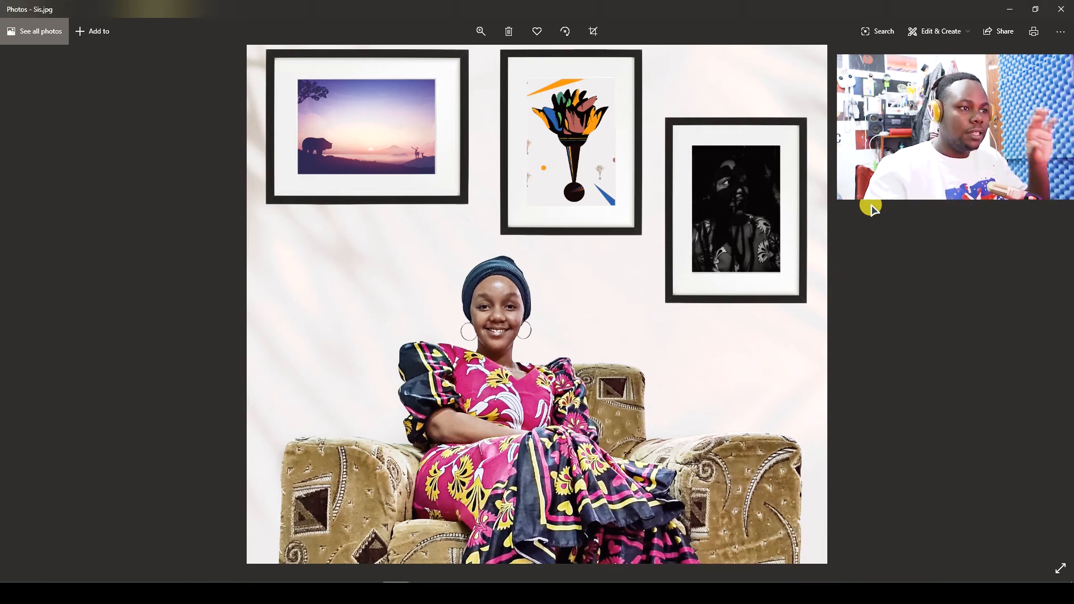
pyautogui.doubleClick(715, 310)
pyautogui.press('Left')
pyautogui.press('Right')
pyautogui.press('Right')
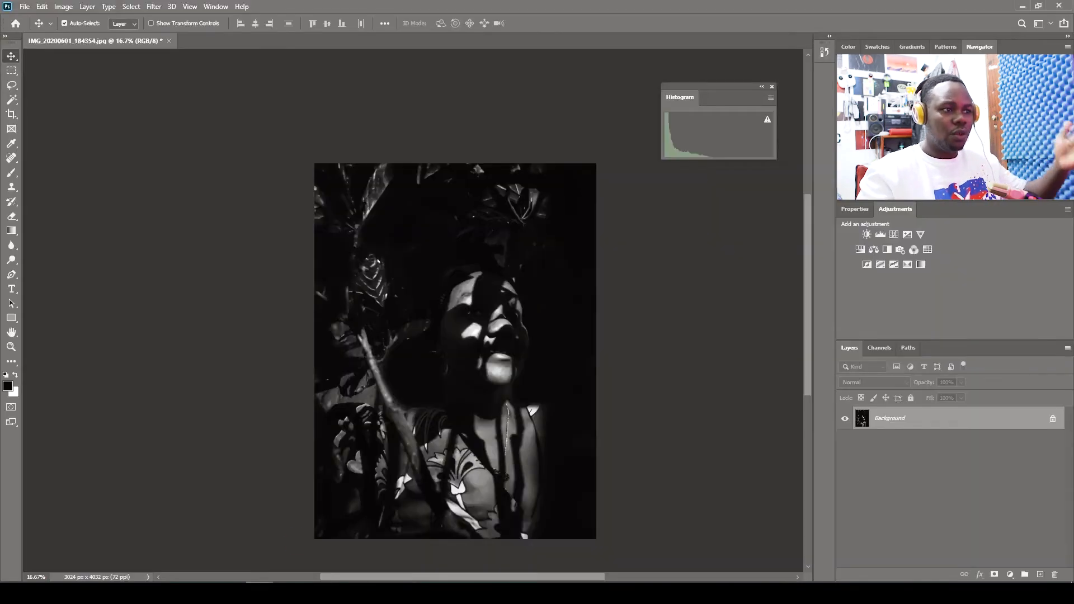
# Step: Duplicate the background layer of IMG_20200601_184354.jpg and select the whole portrait for copying
pyautogui.click(486, 351)
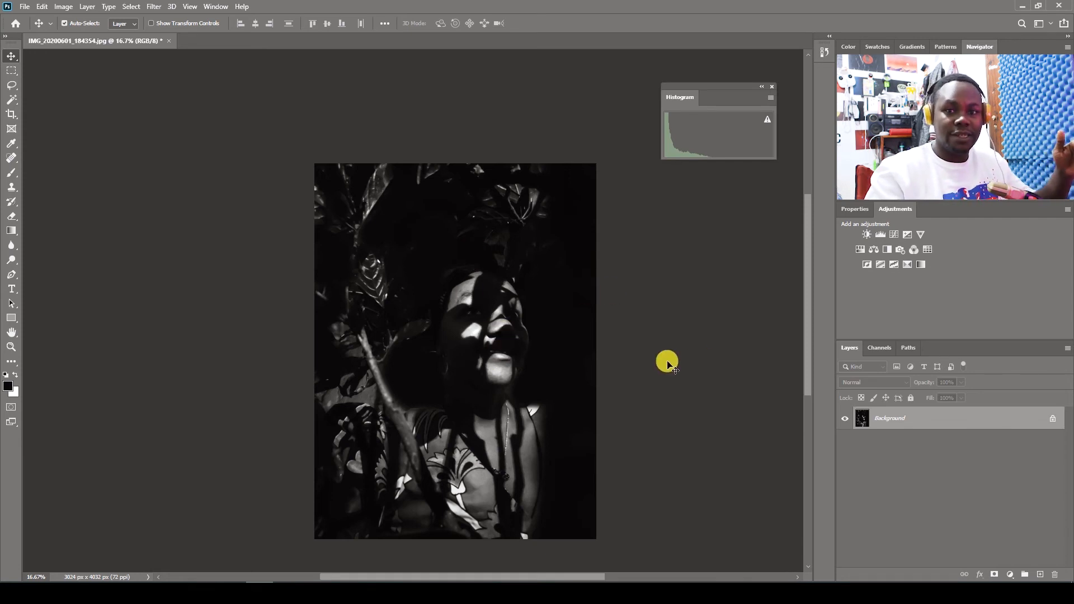
pyautogui.click(124, 40)
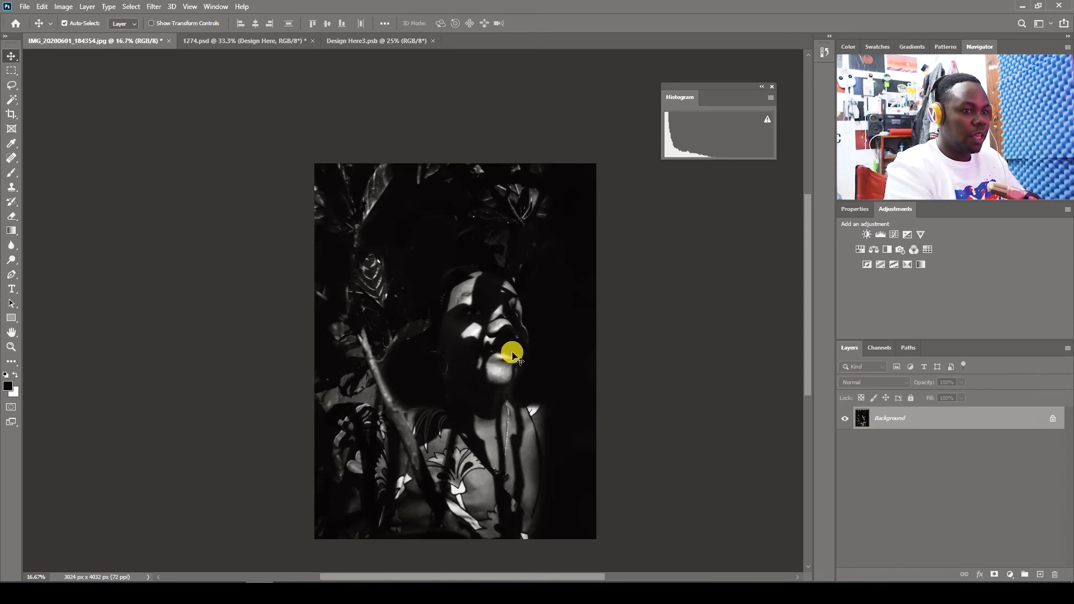
pyautogui.hotkey('ctrl', 'j')
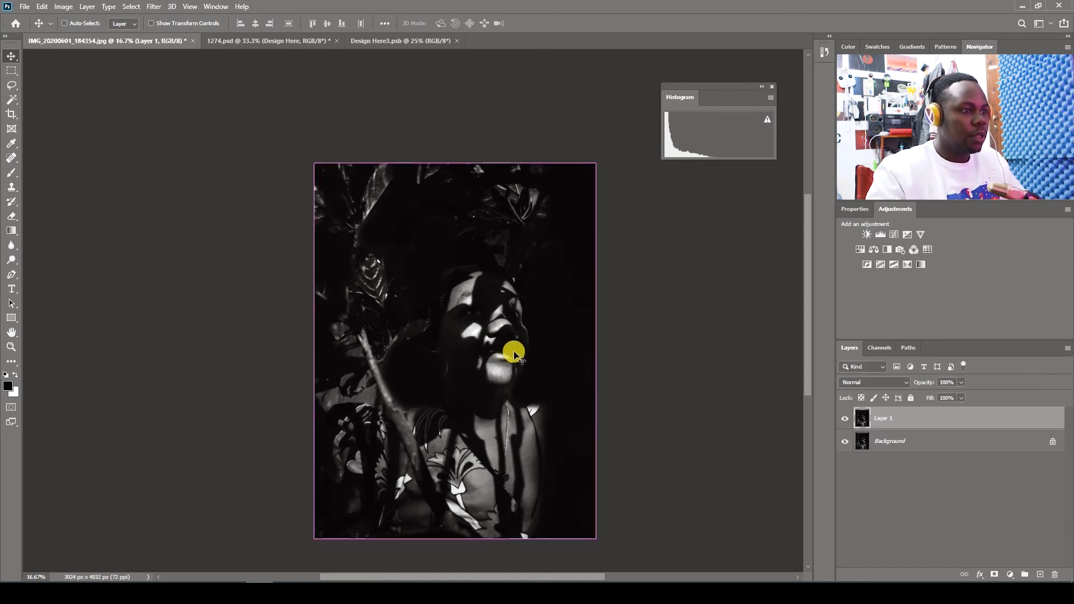
pyautogui.hotkey('ctrl', 'a')
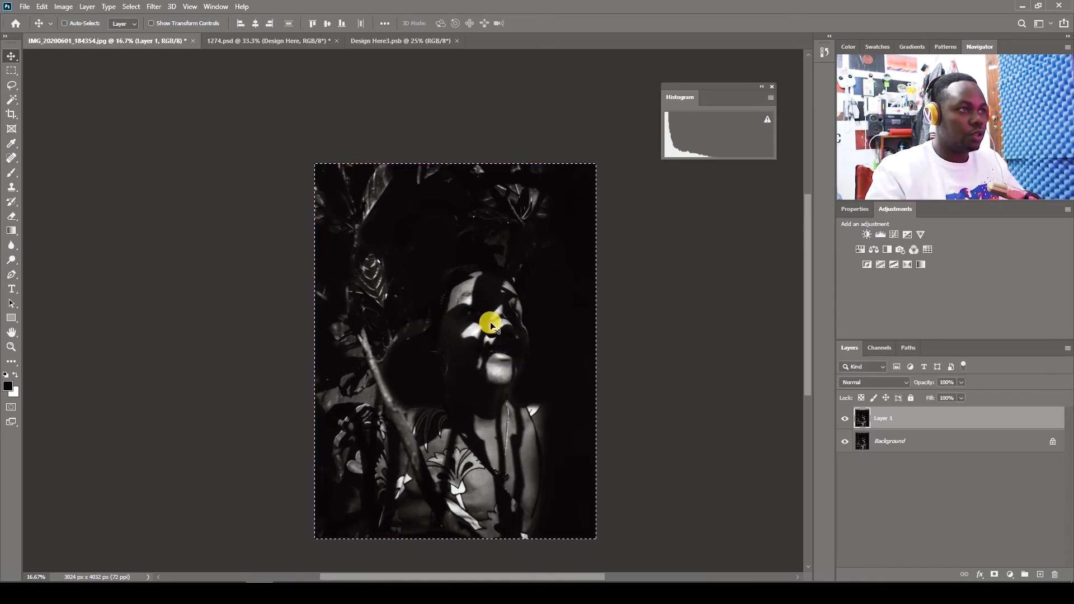
# Step: Paste the portrait into Design Here3.psb, accepting the colour conversion, and save to update the frame mockup in 1274.psd
pyautogui.click(364, 41)
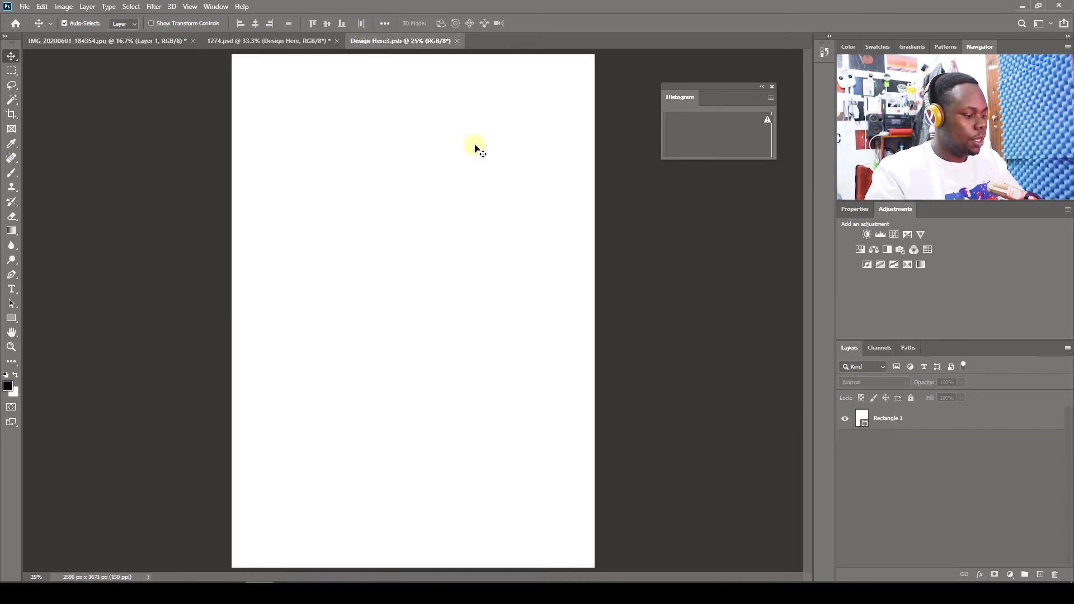
pyautogui.hotkey('ctrl', 'v')
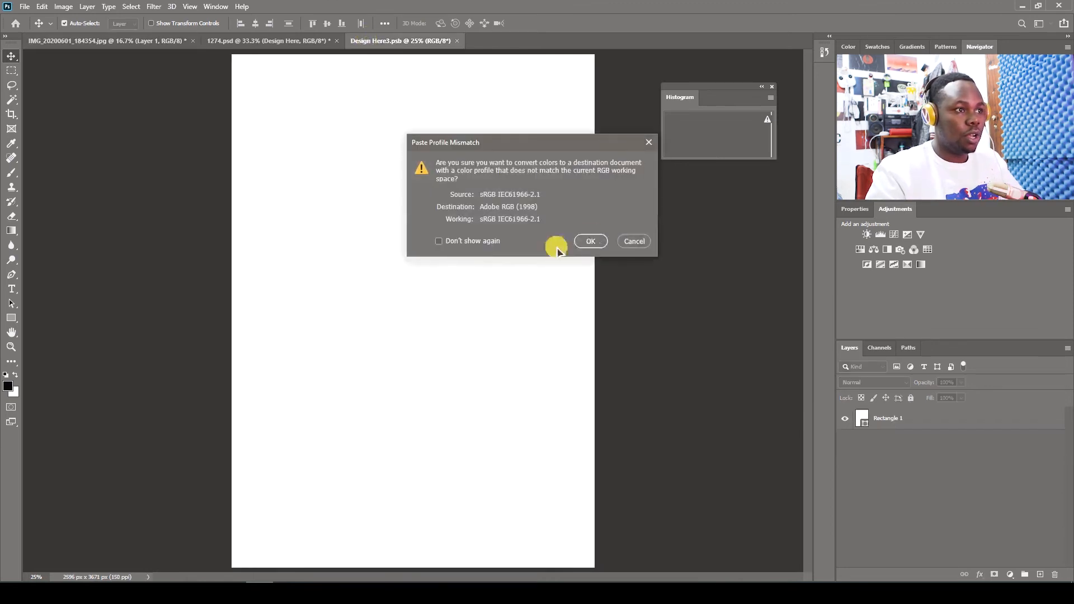
pyautogui.click(584, 241)
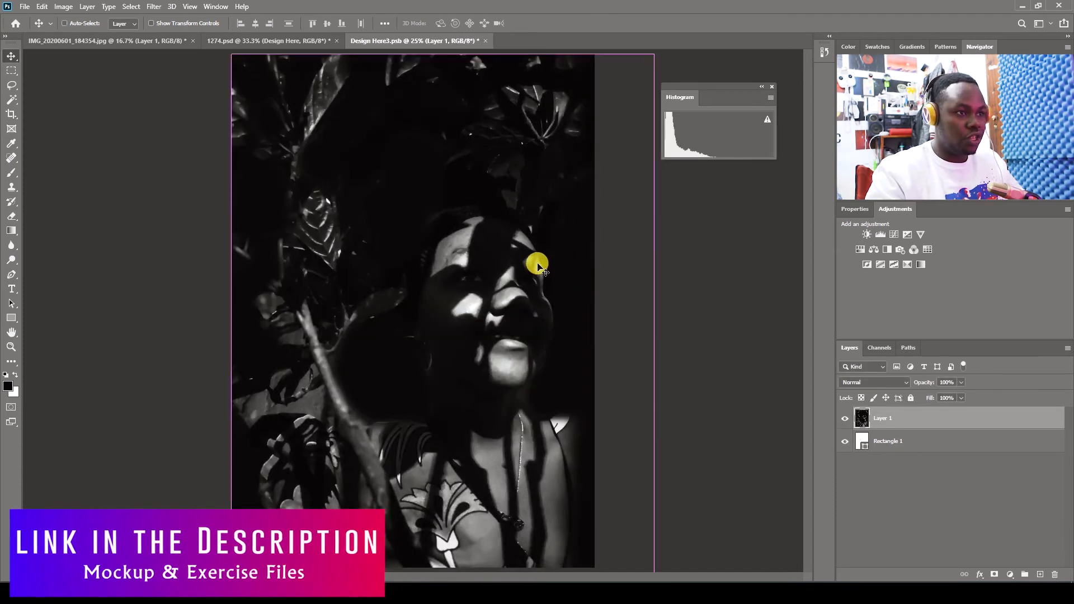
pyautogui.hotkey('ctrl', 's')
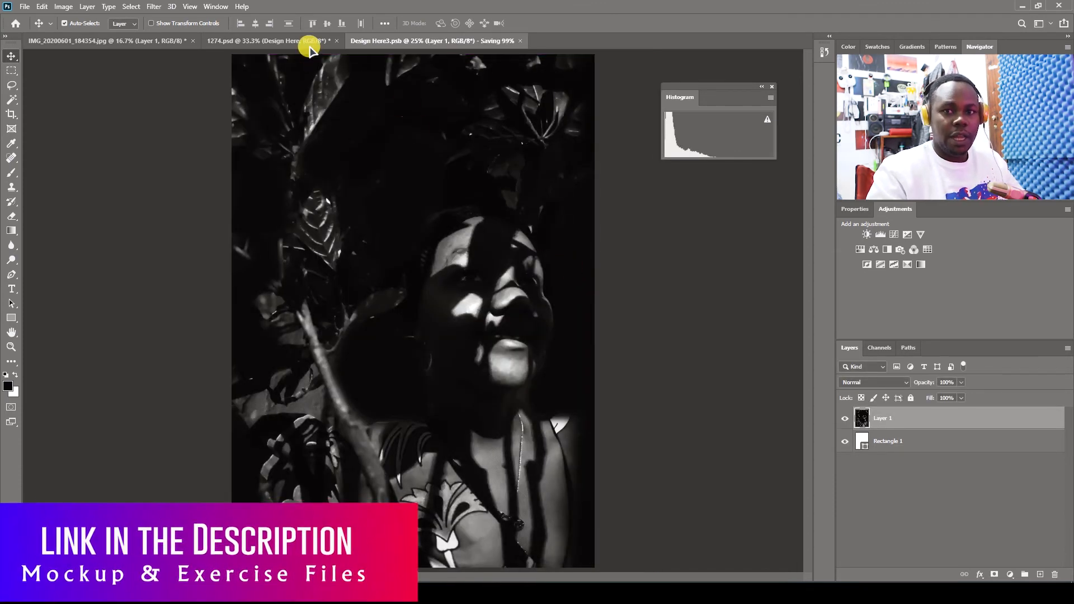
pyautogui.click(305, 42)
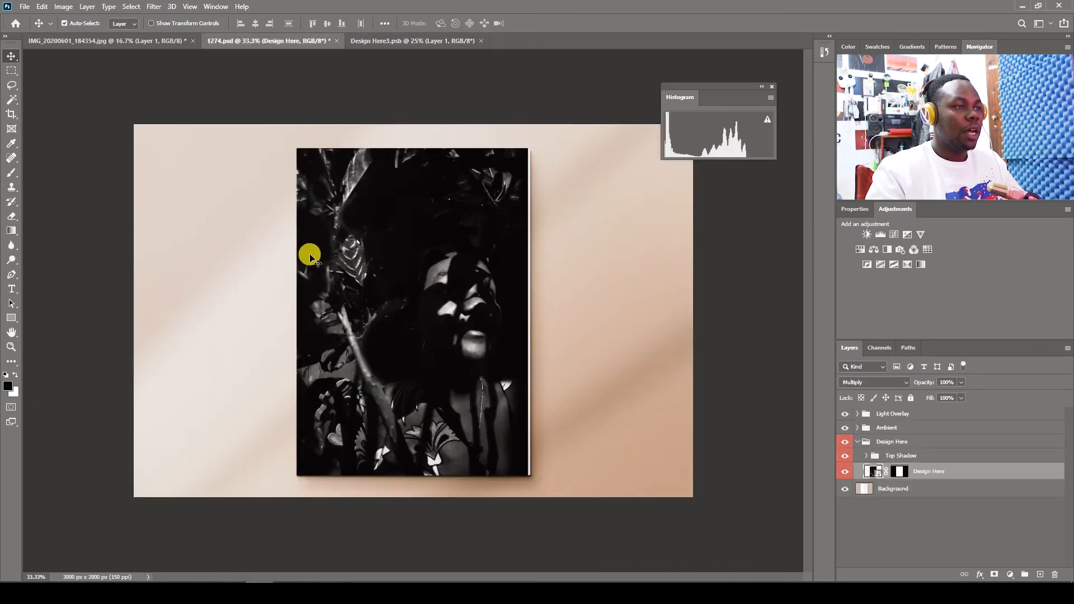
# Step: Scale the pasted portrait down in Design Here3.psb and centre it with a white border on all sides
pyautogui.click(384, 42)
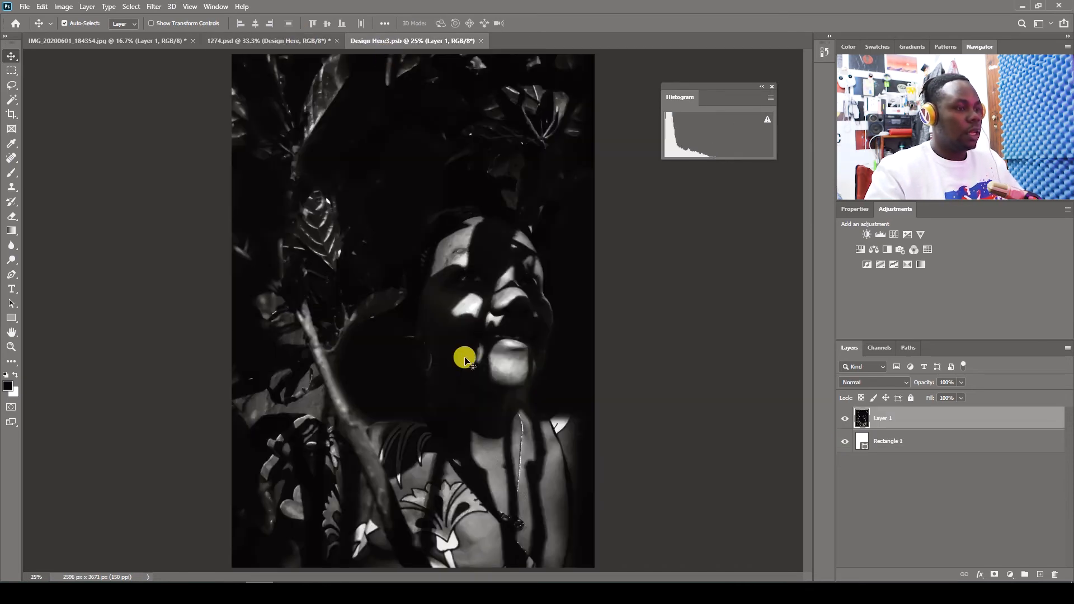
pyautogui.hotkey('ctrl', '-')
pyautogui.hotkey('ctrl', 't')
pyautogui.moveTo(432, 513); pyautogui.dragTo(448, 386)
pyautogui.moveTo(413, 147); pyautogui.dragTo(400, 163)
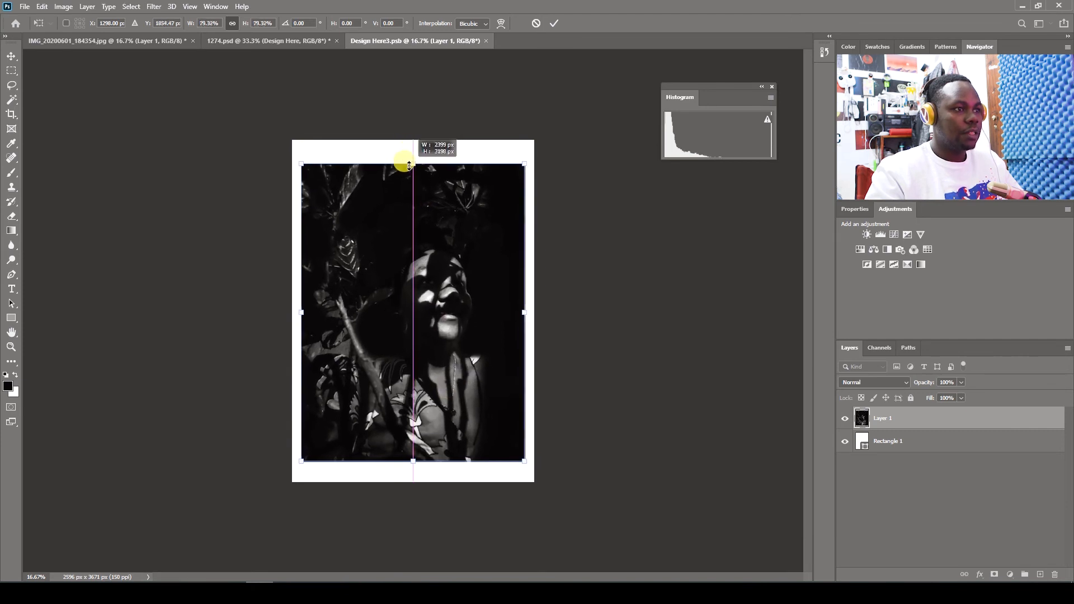
pyautogui.moveTo(419, 250); pyautogui.dragTo(446, 264)
pyautogui.press('Return')
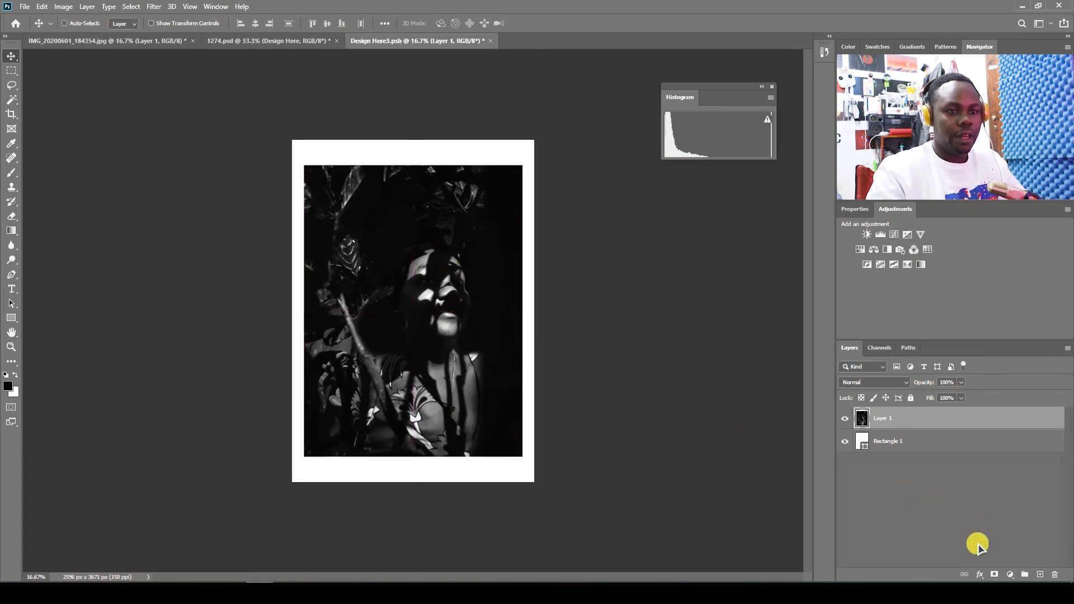
# Step: Add a purple-to-blue gradient fill on a new layer above the portrait
pyautogui.click(1041, 574)
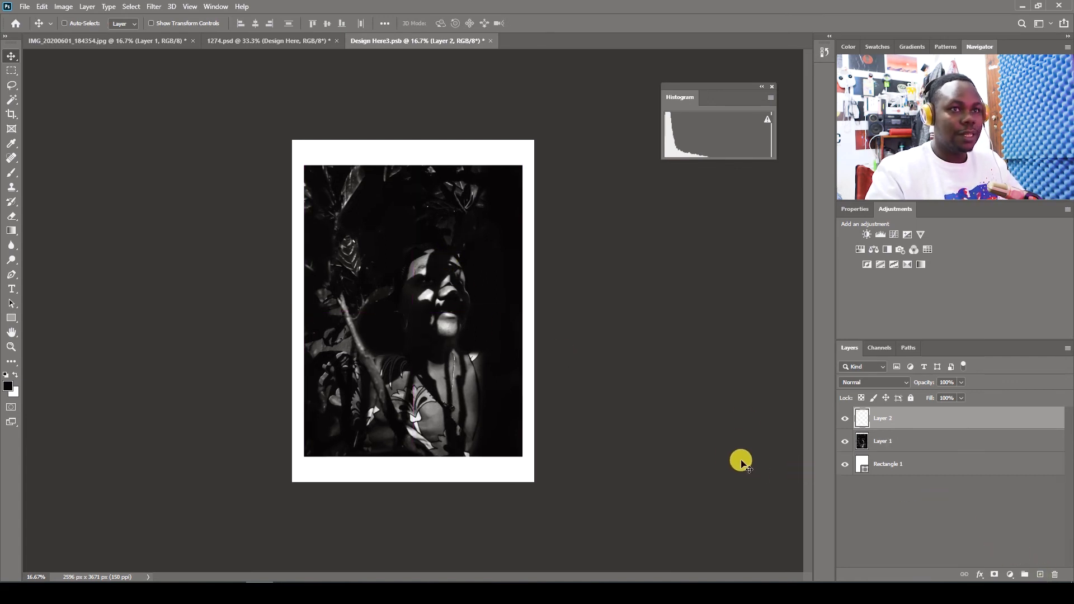
pyautogui.click(848, 47)
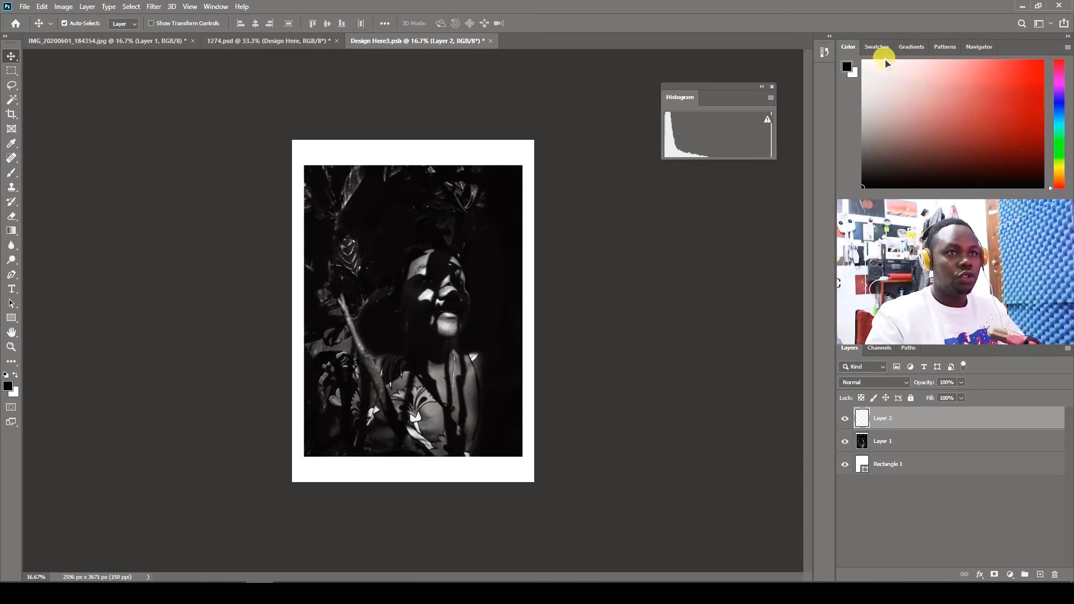
pyautogui.click(907, 47)
pyautogui.click(843, 116)
pyautogui.moveTo(894, 106); pyautogui.dragTo(573, 224)
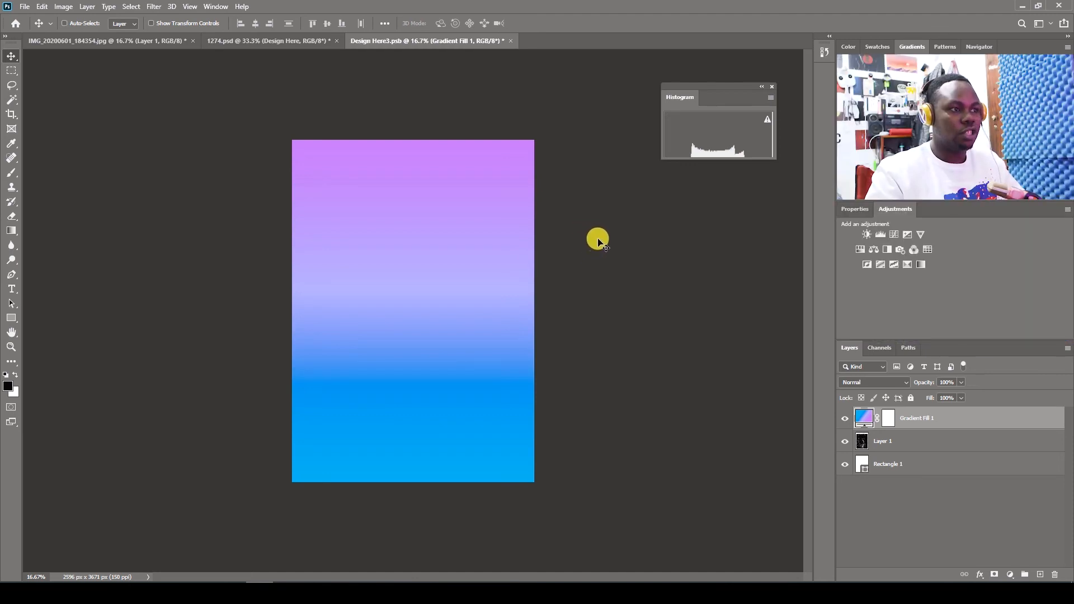
# Step: Clip the gradient fill to the portrait at 21% opacity and save to update the mockup in 1274.psd
pyautogui.hotkey('ctrl', 'alt', 'g')
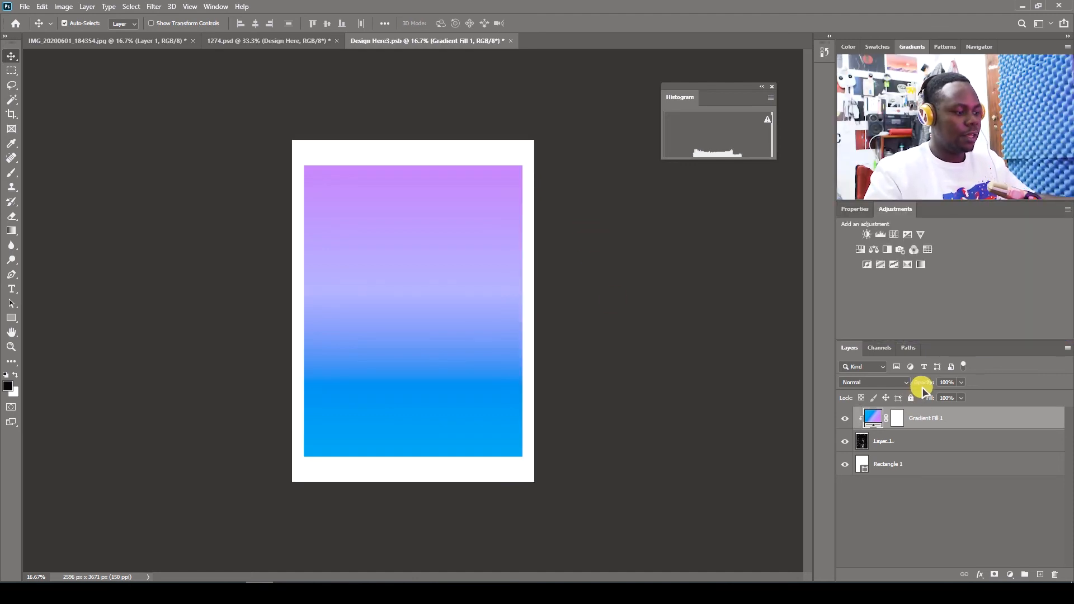
pyautogui.moveTo(926, 382); pyautogui.dragTo(910, 393)
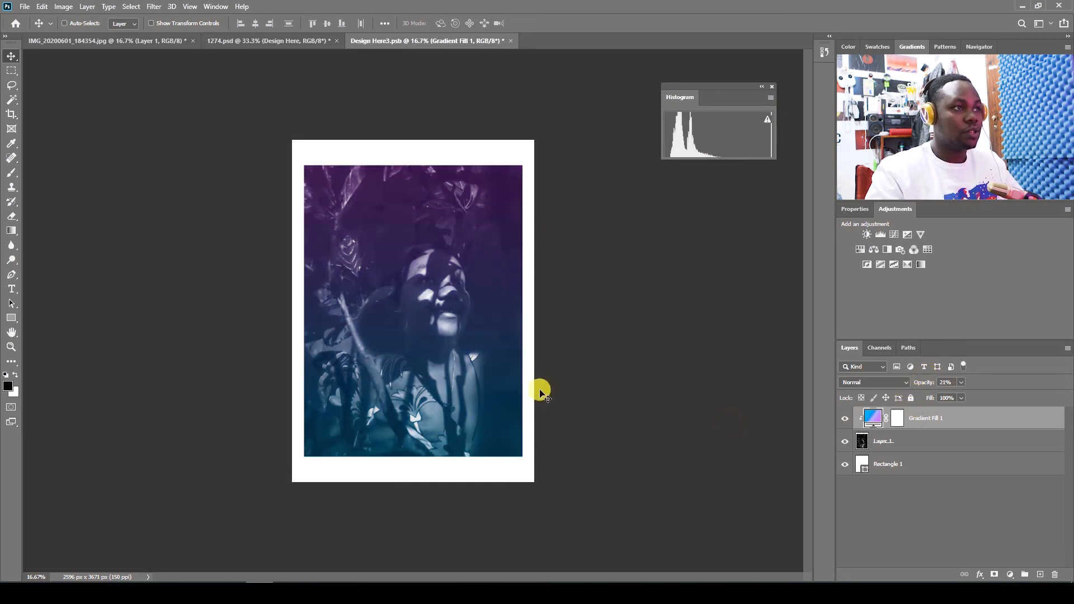
pyautogui.hotkey('ctrl', 's')
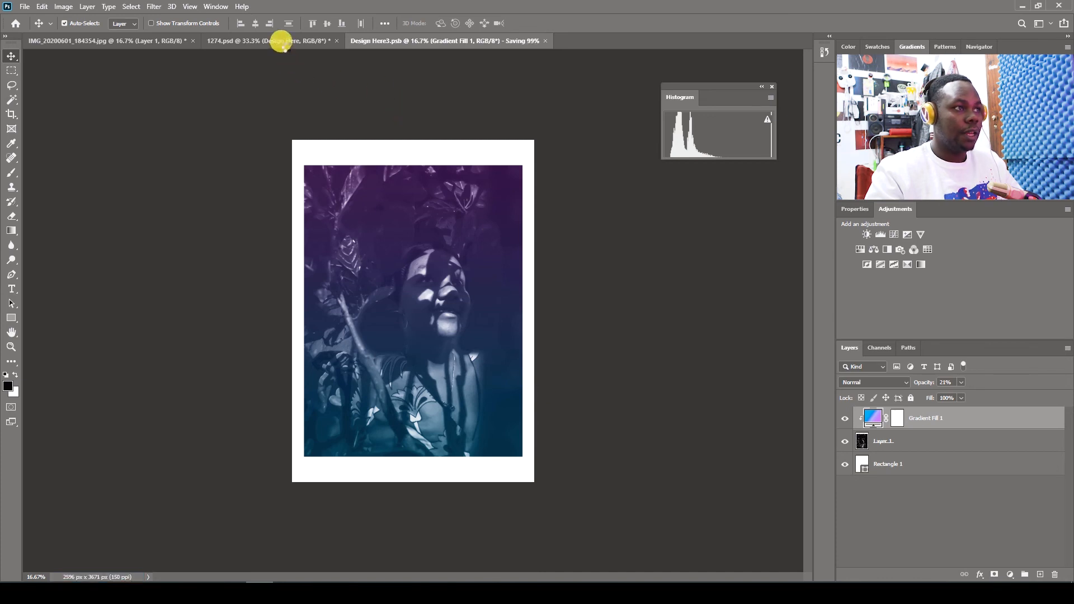
pyautogui.click(287, 41)
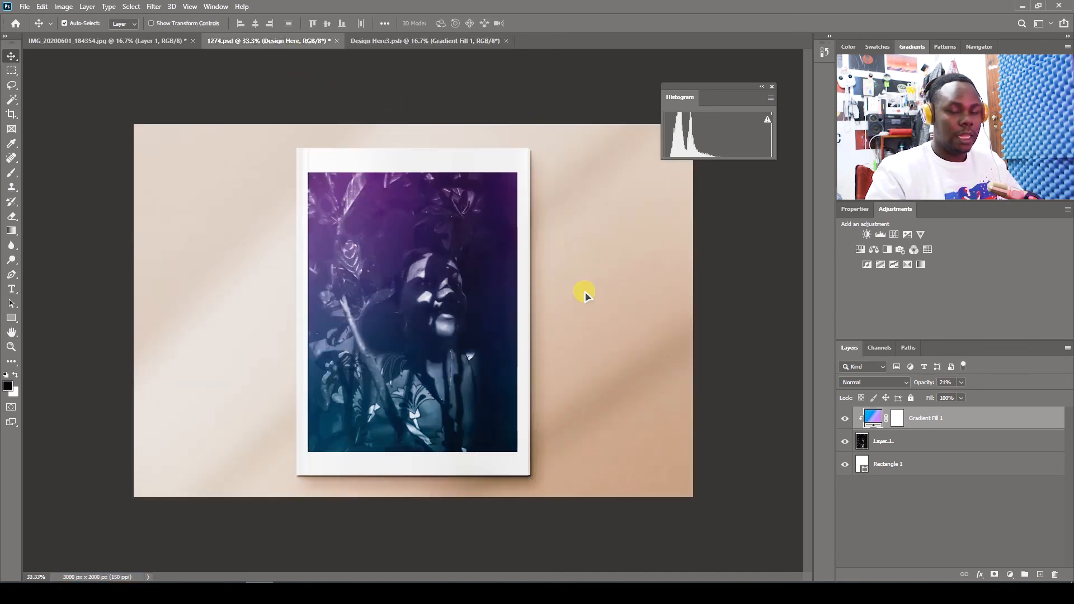